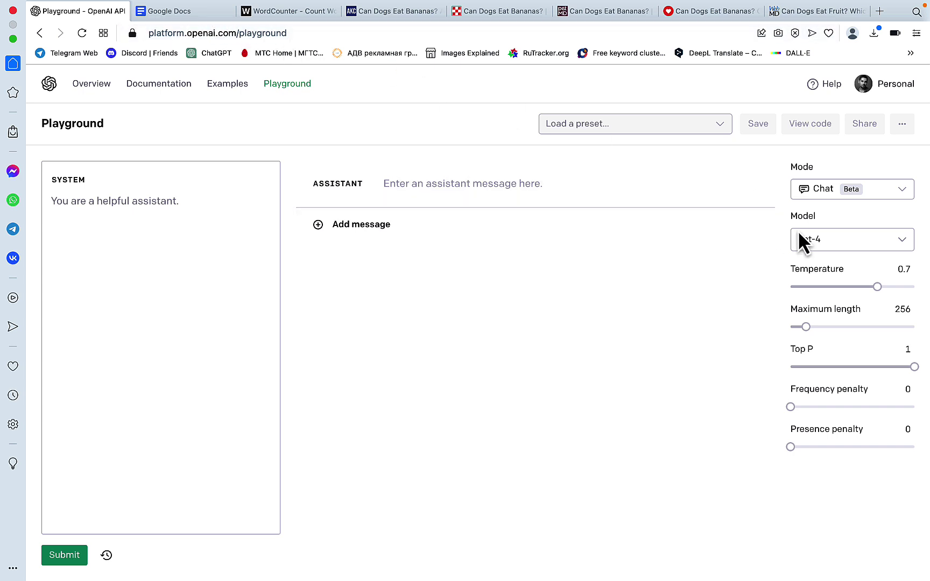
left_click(885, 196)
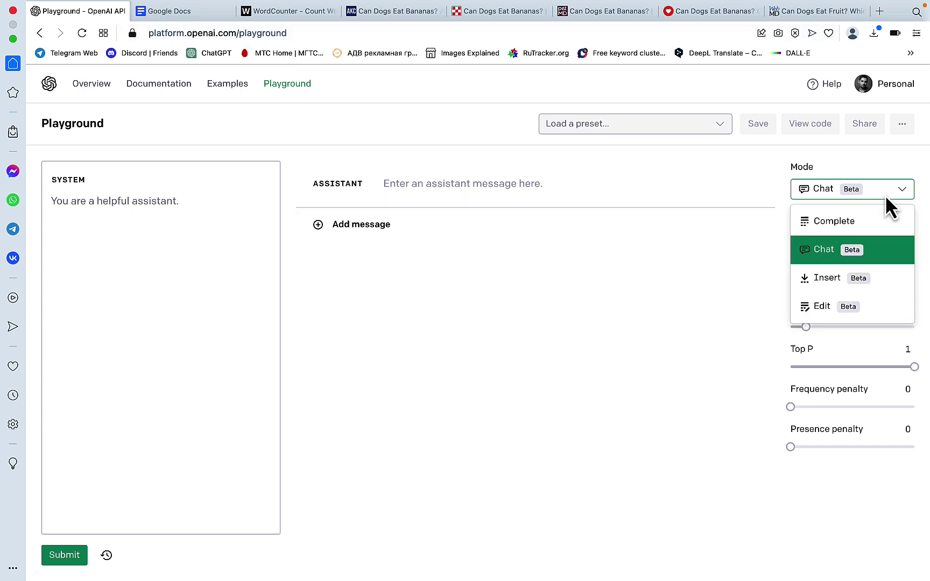
left_click(744, 259)
left_click(833, 244)
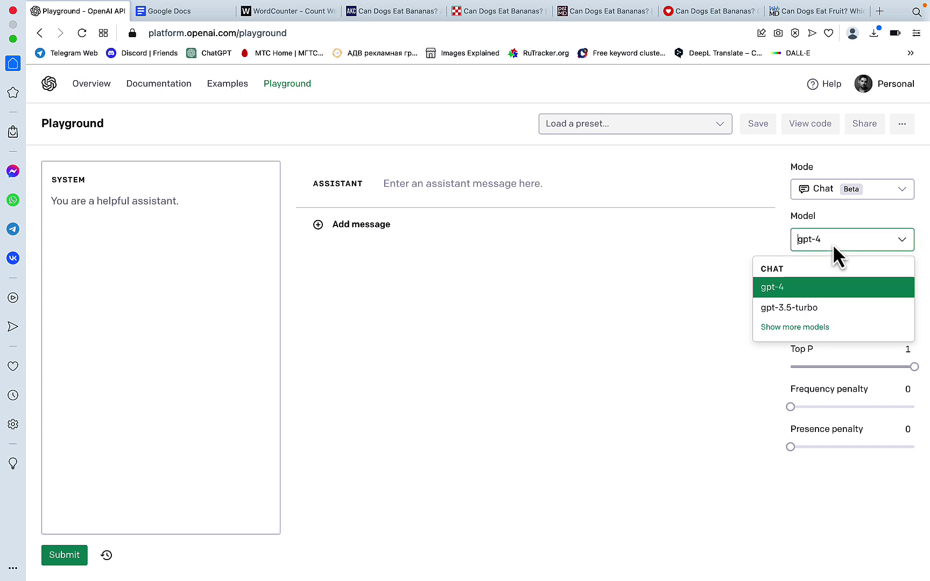
left_click(659, 285)
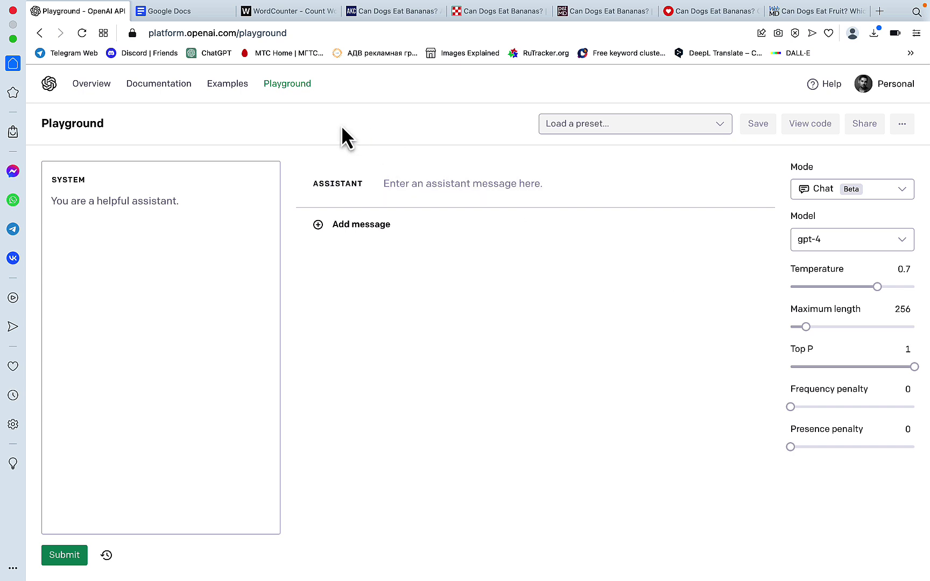
- Switch to Google Docs, open the "2,375 word" document and copy its entire text
left_click(199, 18)
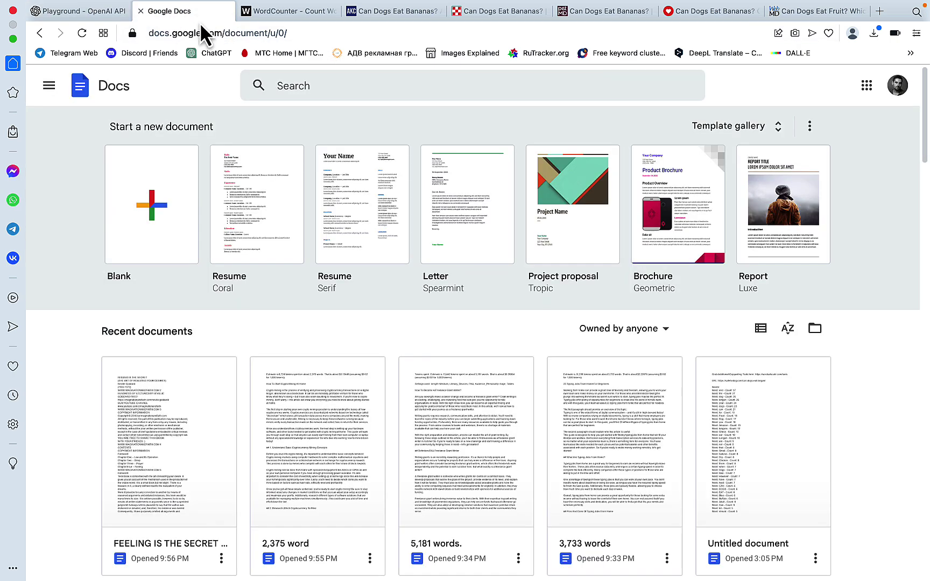
scroll(279, 291, "down", 3)
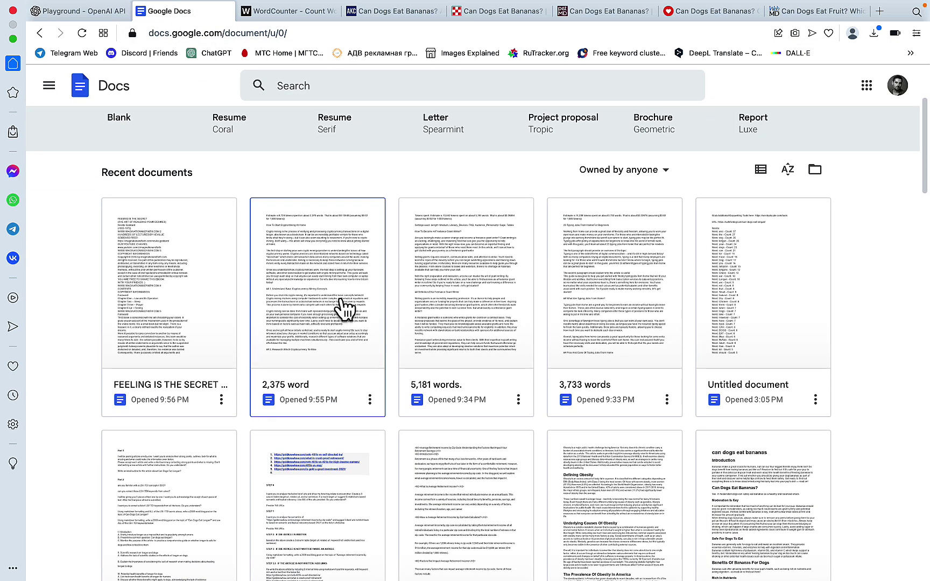
left_click(328, 282)
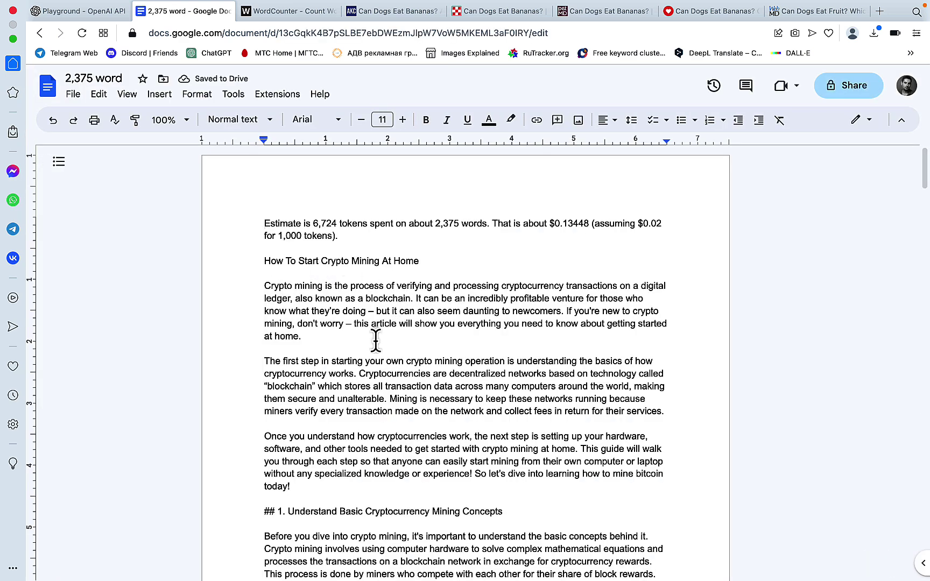
left_click_drag(261, 260, 522, 574)
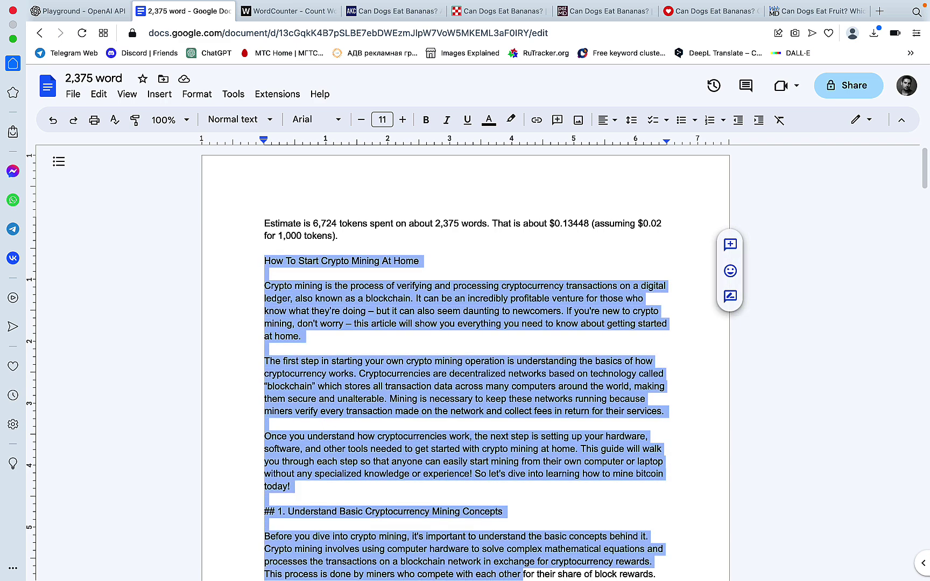
key("super+a")
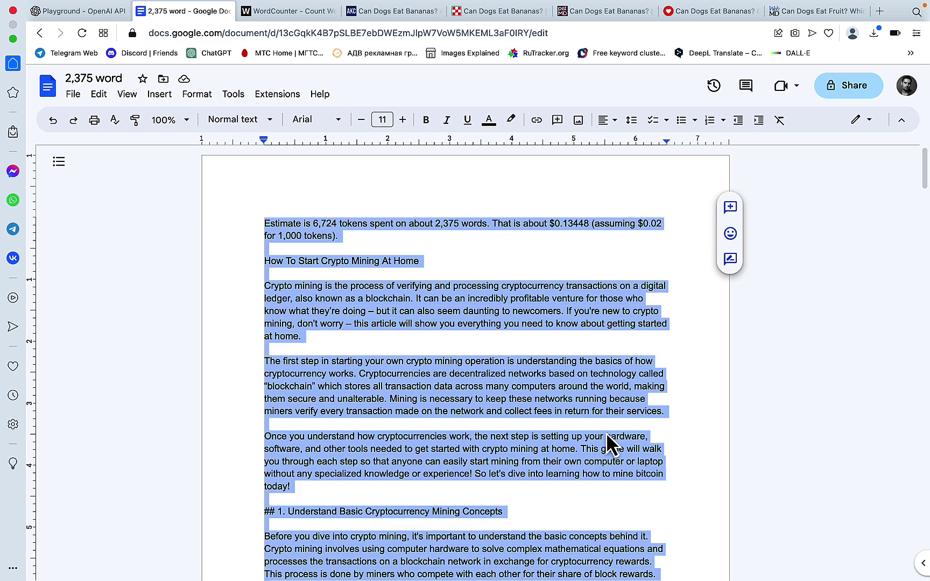
- Paste the copied crypto mining article into the Playground's system message and delete its opening token estimate paragraph
left_click(100, 13)
left_click(62, 204)
key("super+a")
key("super+v")
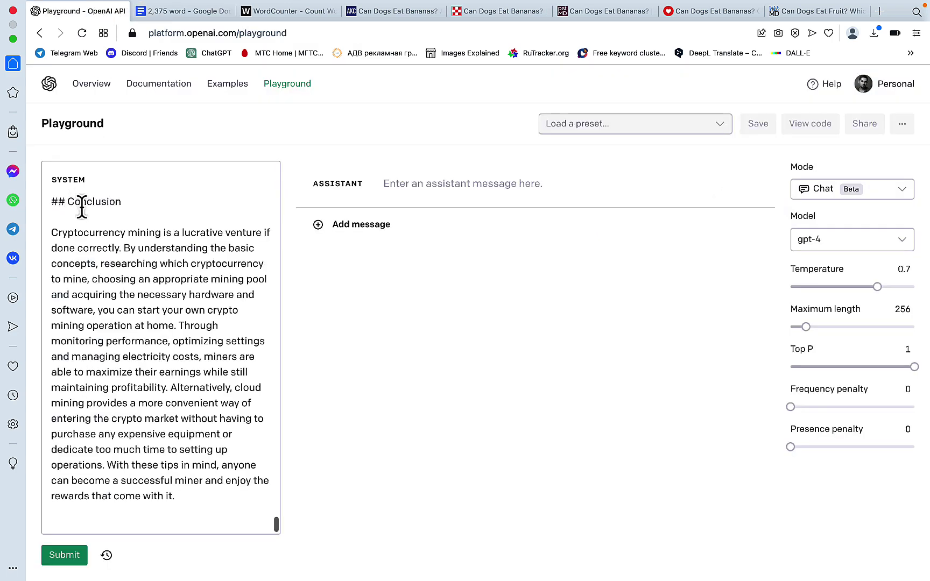
scroll(130, 264, "up", 20)
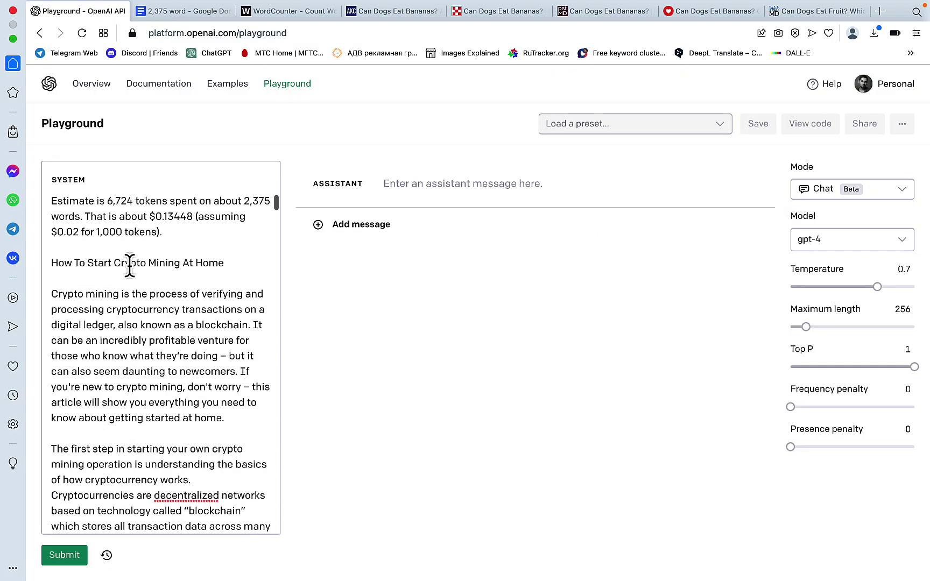
left_click_drag(157, 240, 17, 208)
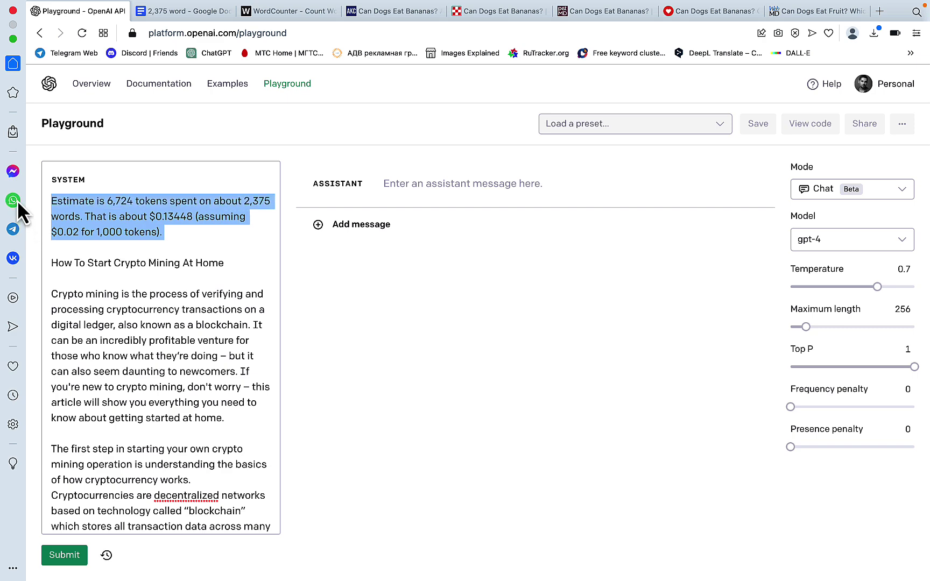
key("BackSpace")
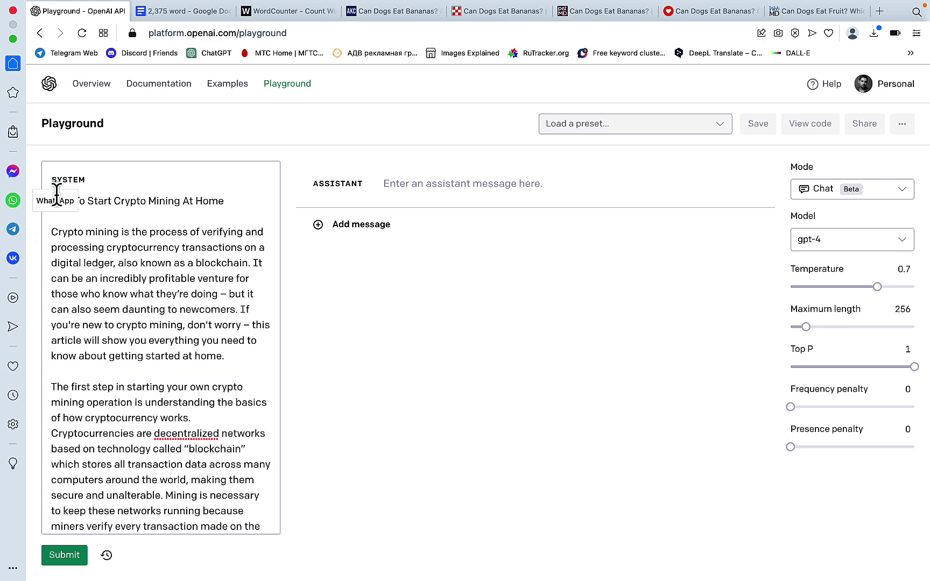
- Enter "summarize the article" as the assistant message and submit the chat
left_click(408, 186)
type("s")
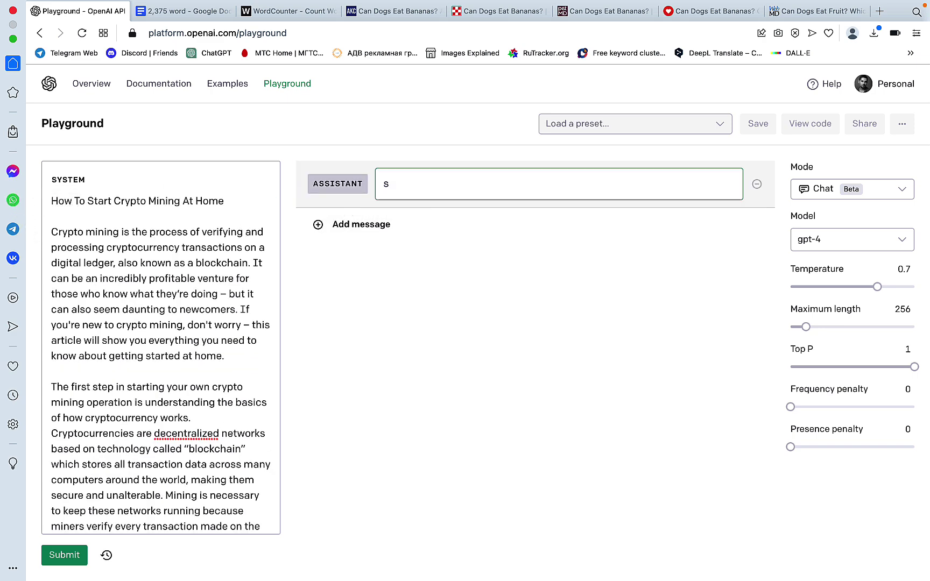
type("ummarize the article")
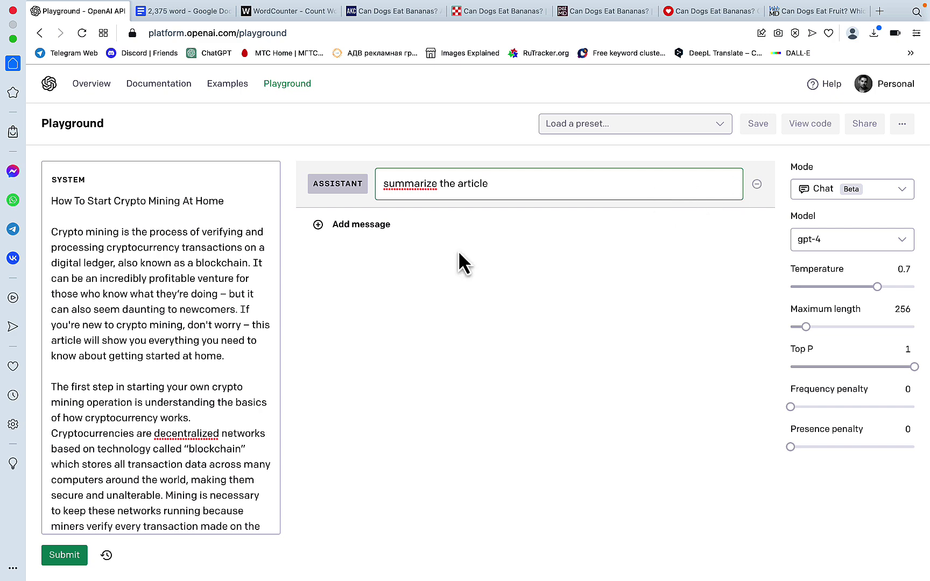
left_click(70, 558)
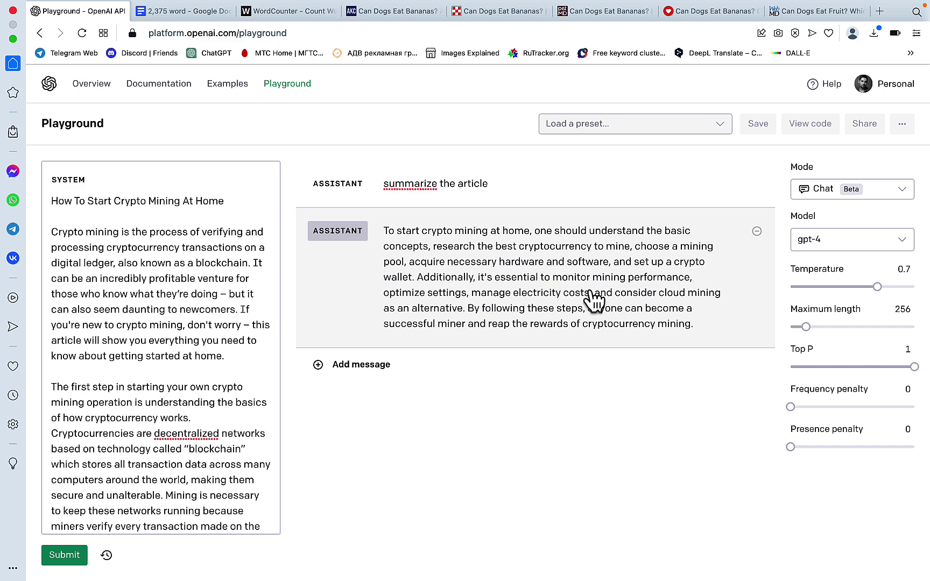
- Replace the system message with the full text of the Google Docs document "FEELING IS THE SECRET 5 527 words"
left_click(209, 16)
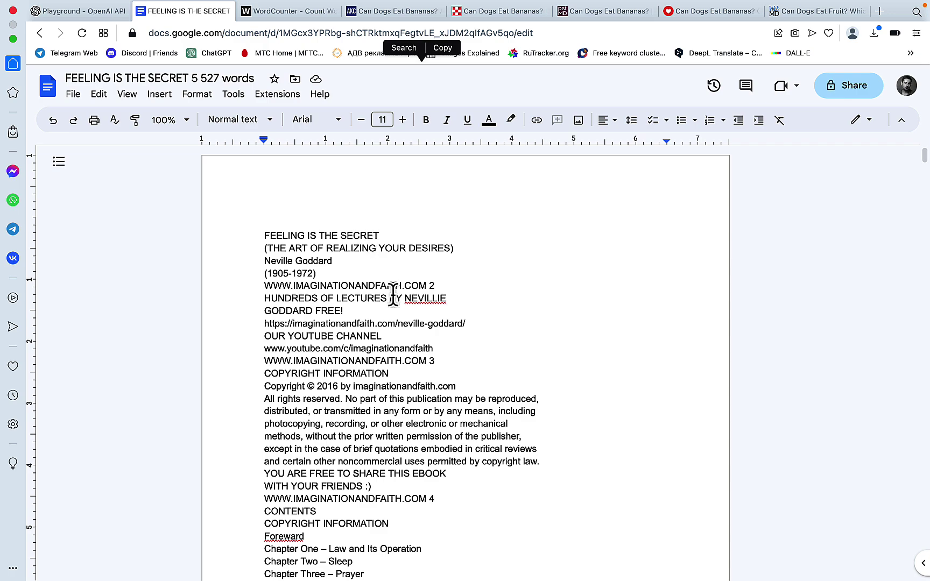
key("super+a")
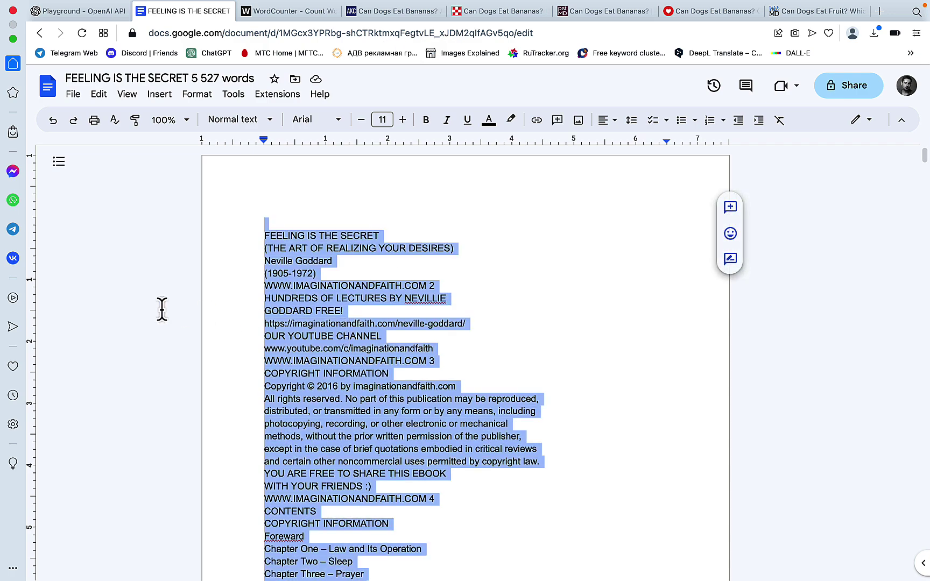
key("ctrl+shift+Tab")
key("super+v")
scroll(127, 328, "up", 20)
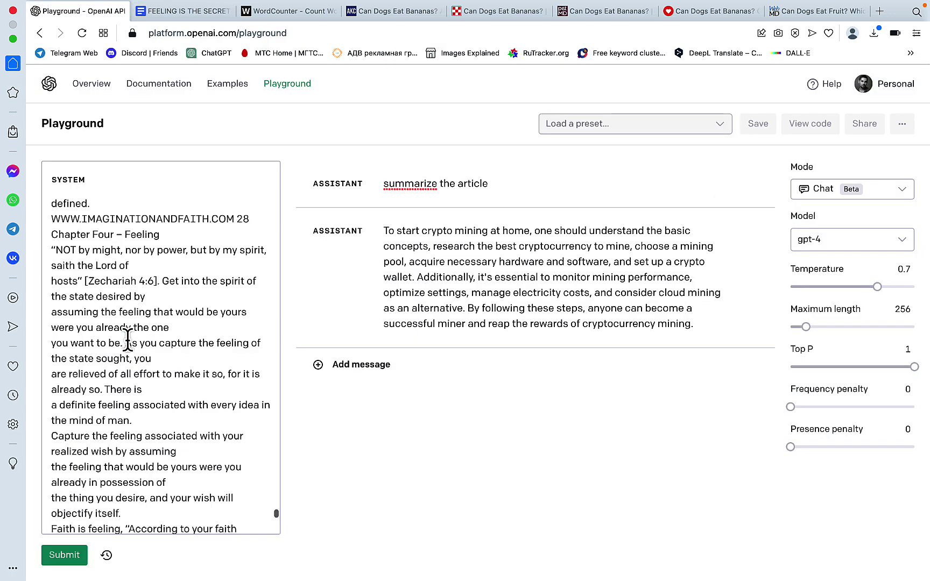
scroll(128, 330, "up", 3)
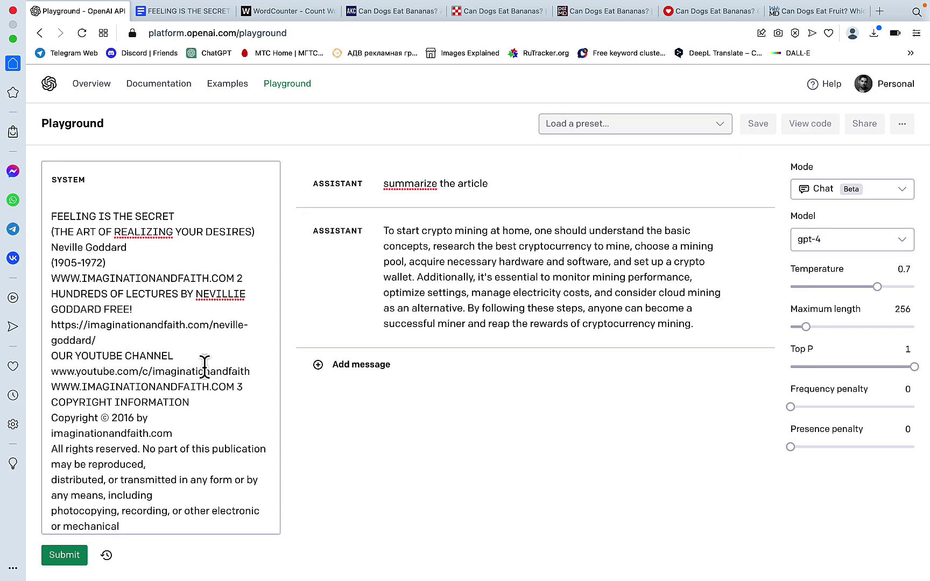
- Delete the previous generated summary, submit the chat again for the new text and review the response
left_click(757, 231)
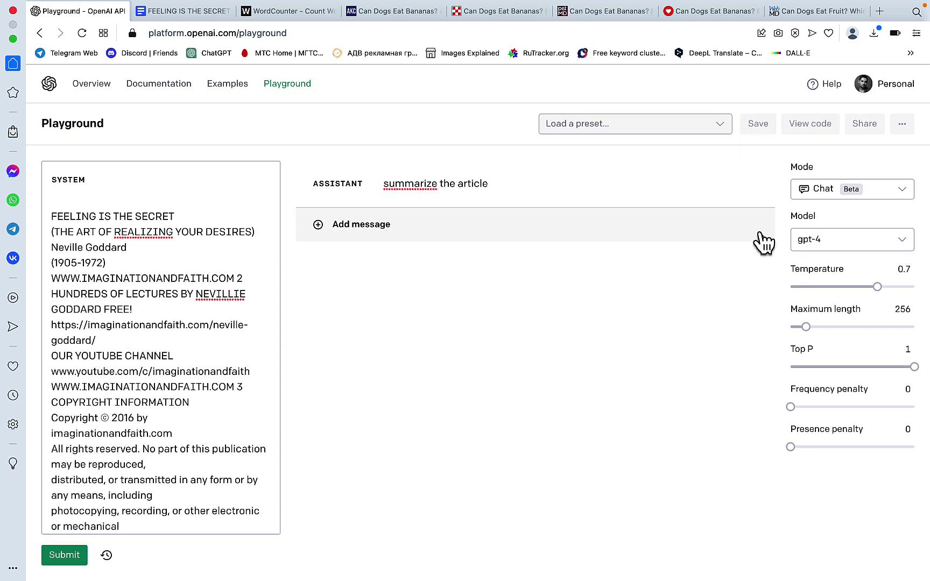
left_click(71, 561)
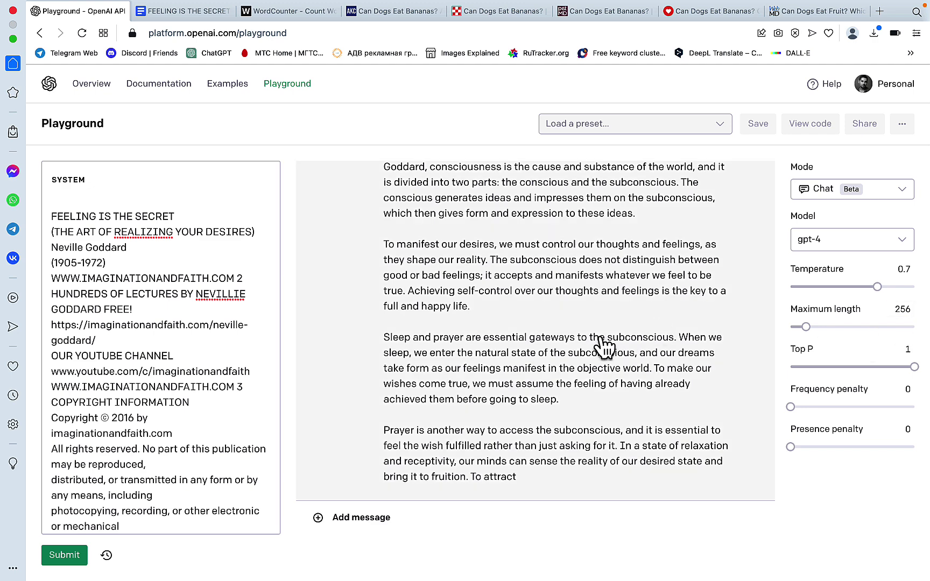
scroll(607, 362, "up", 3)
scroll(607, 362, "down", 2)
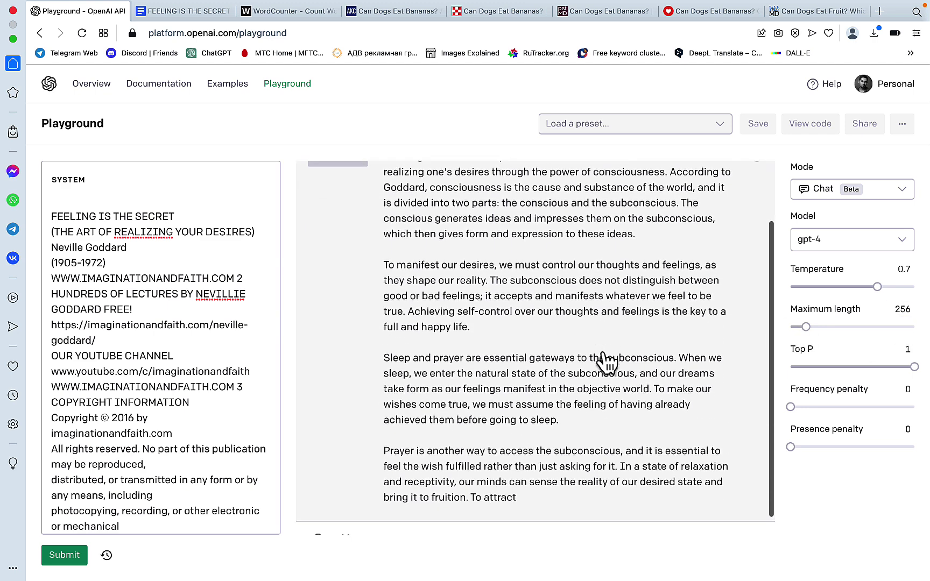
scroll(607, 364, "up", 1)
scroll(607, 364, "up", 1)
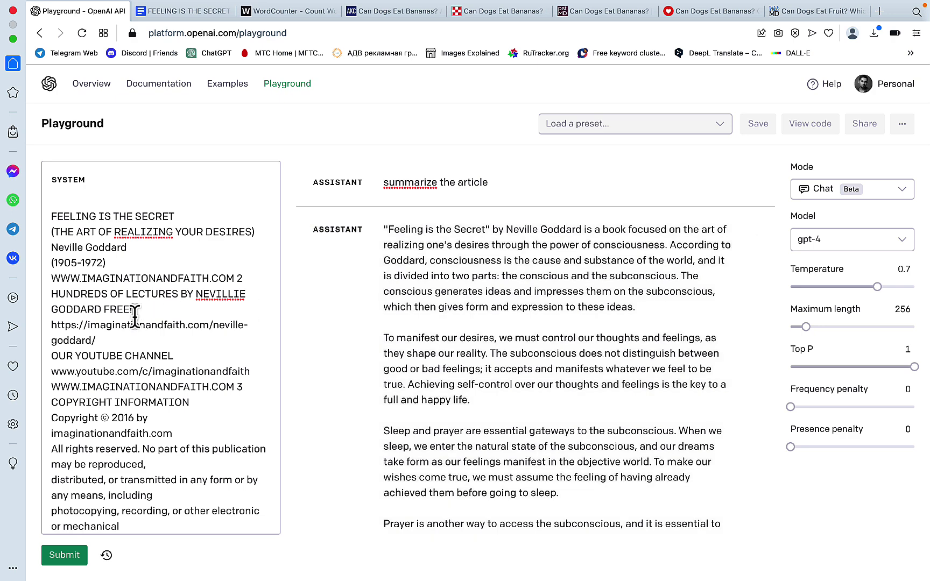
- Clear the system message and fill it with an article label followed by the AKC article "Can Dogs Eat Bananas?"
key("super+a")
key("BackSpace")
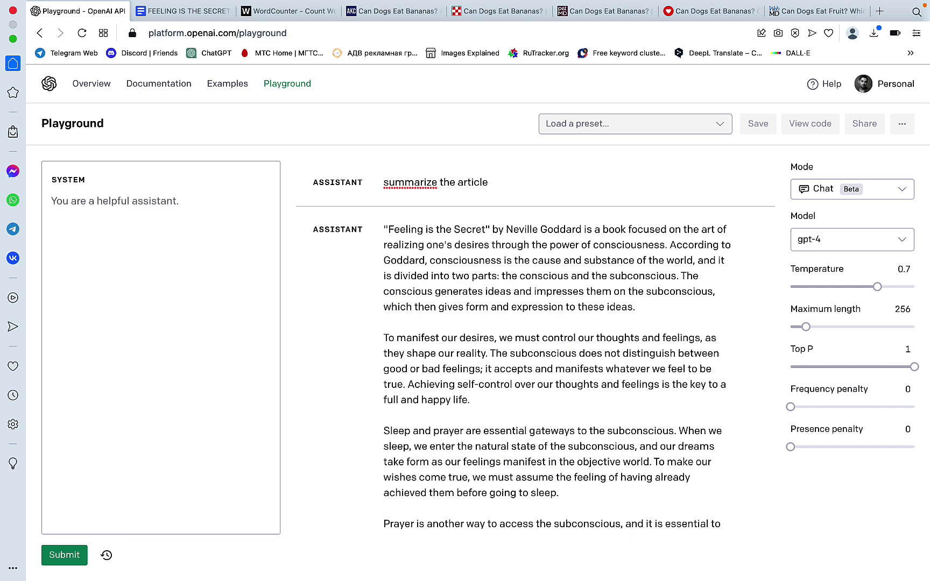
left_click(407, 12)
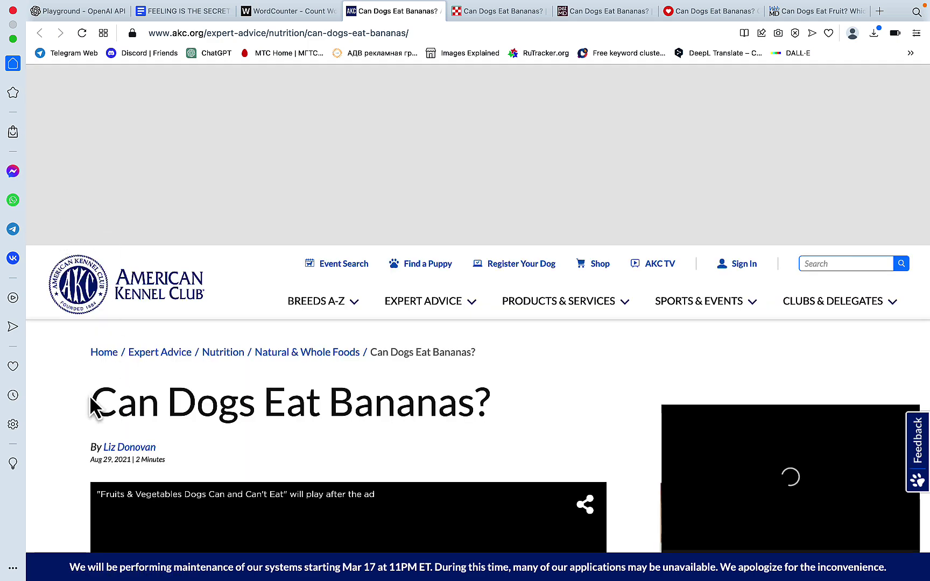
left_click_drag(90, 395, 218, 323)
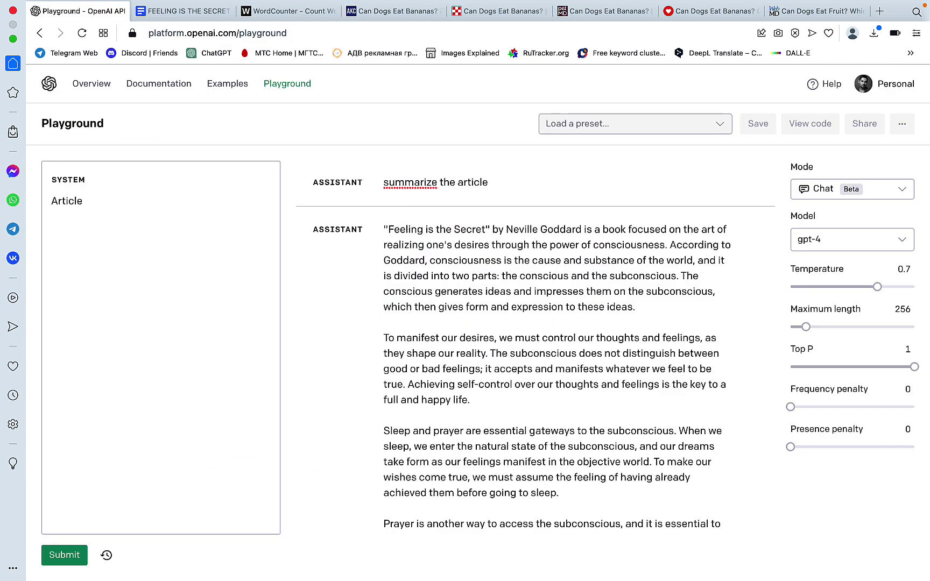
key("ctrl+v")
- Append the Purina and PetMD "Can Dogs Eat Bananas?" articles to the system message, labelling the PetMD text "Article # 3"
left_click(500, 11)
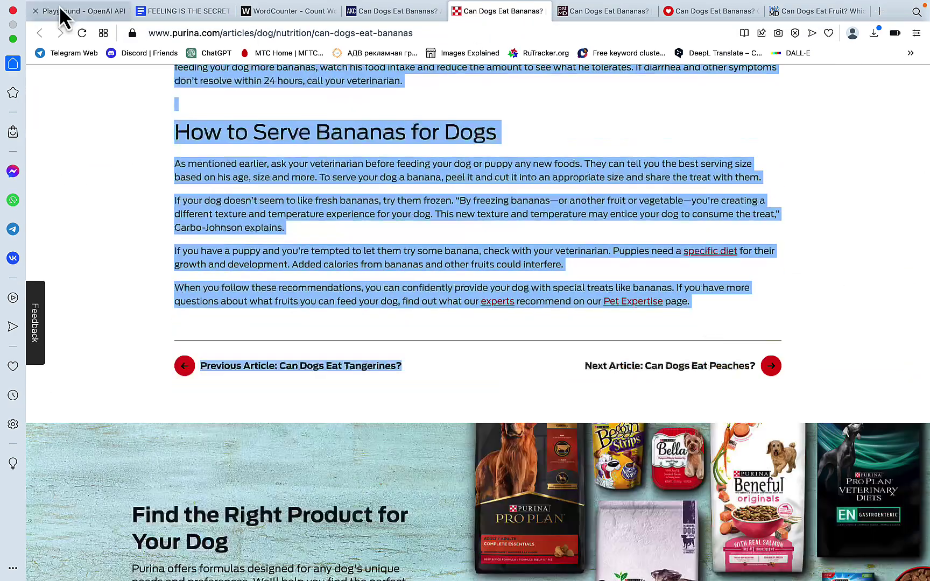
key("ctrl+v")
left_click(603, 11)
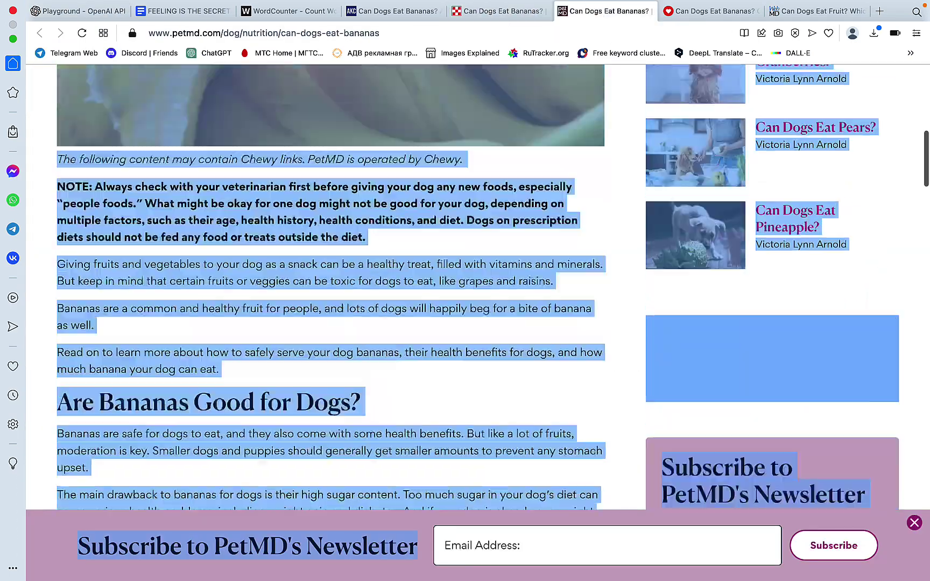
scroll(323, 323, "down", 10)
scroll(323, 322, "down", 10)
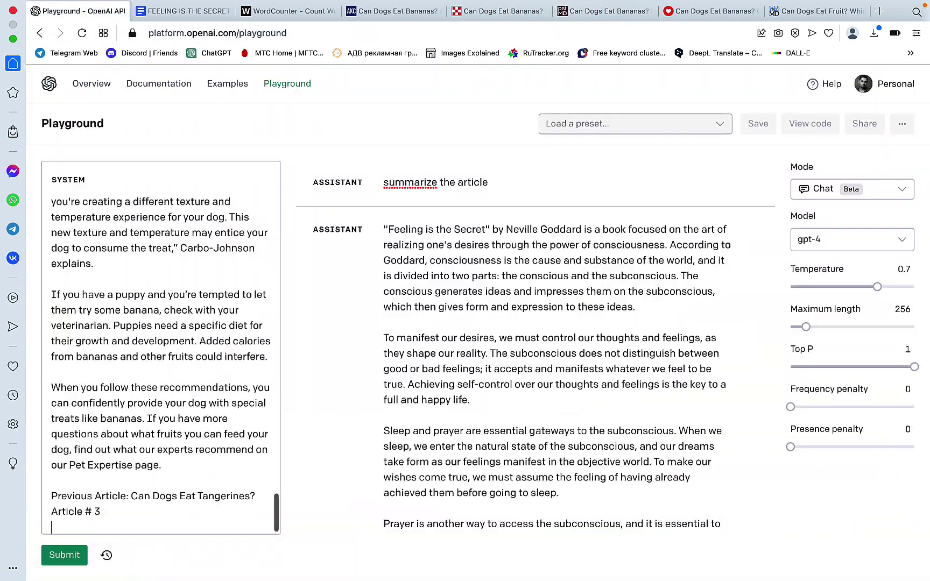
key("ctrl+v")
- Copy the Spot pet insurance article "Can Dogs Eat Bananas?" and append it to the system message under the label "Article # 4"
left_click(621, 12)
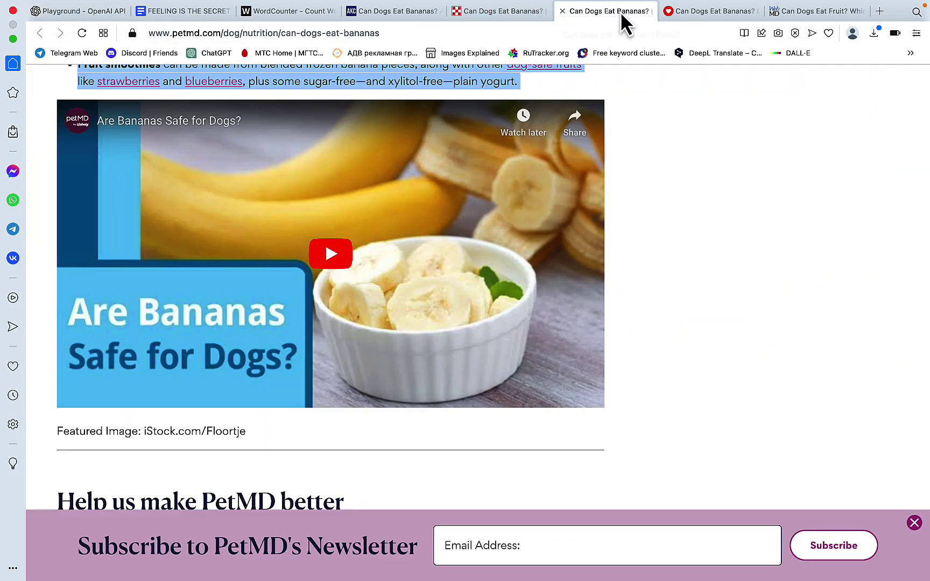
left_click(683, 11)
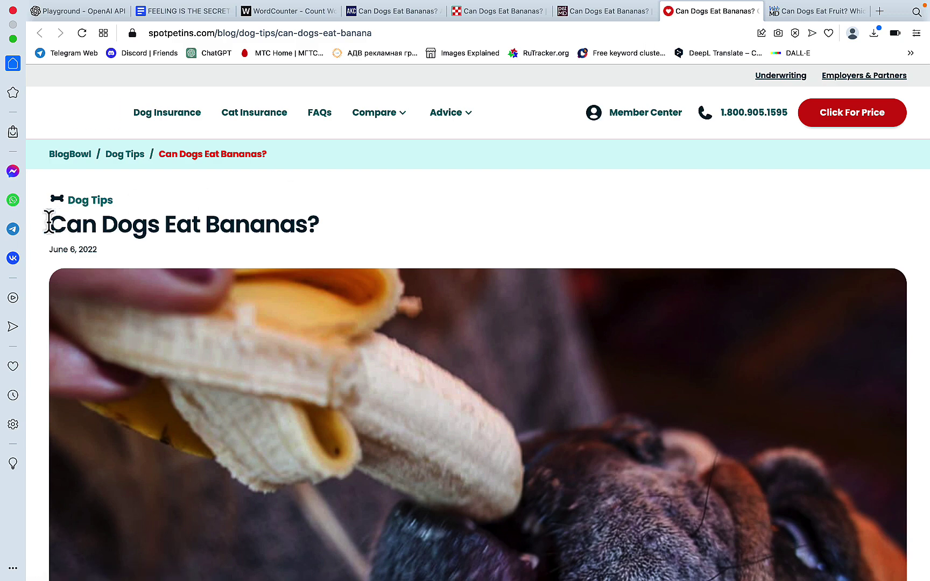
left_click_drag(49, 221, 421, 236)
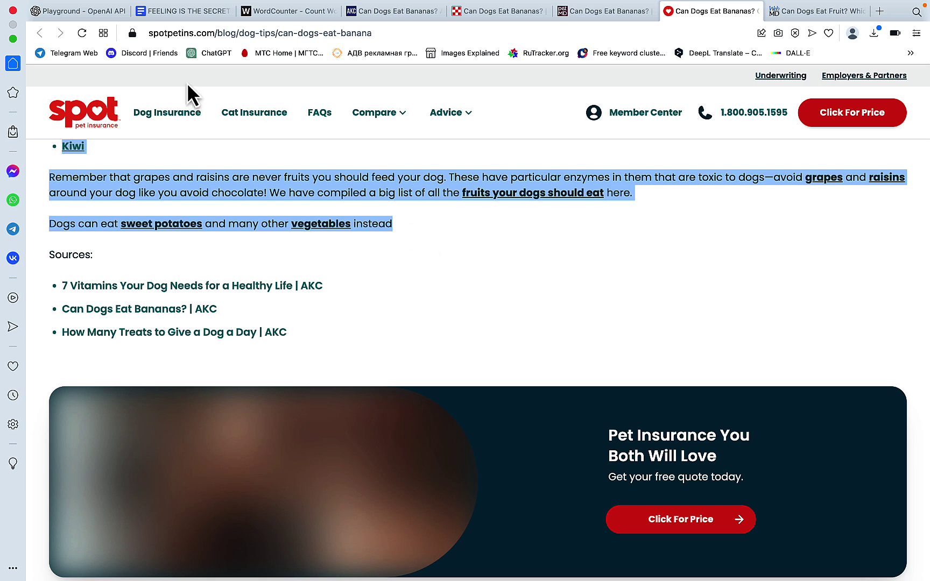
left_click(109, 11)
scroll(141, 387, "up", 3)
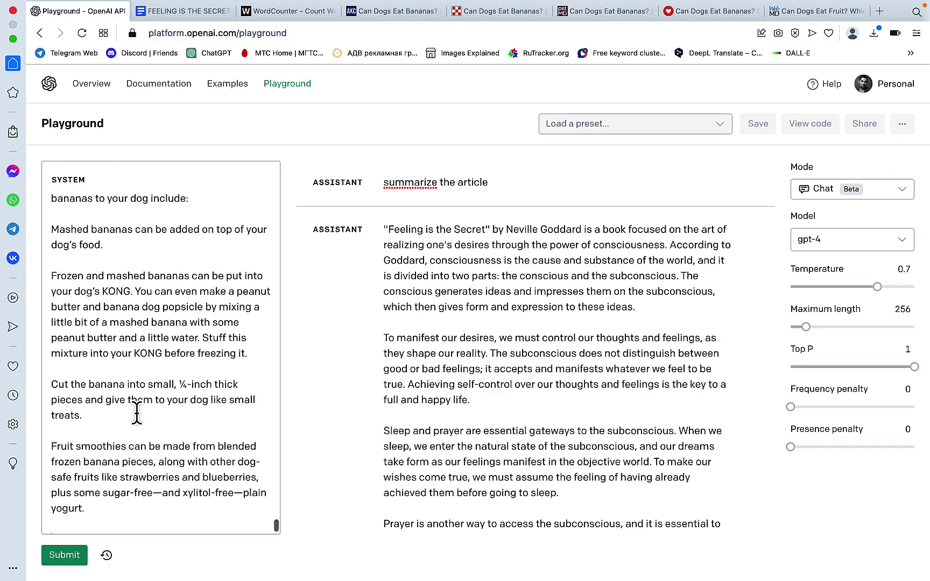
type("AS")
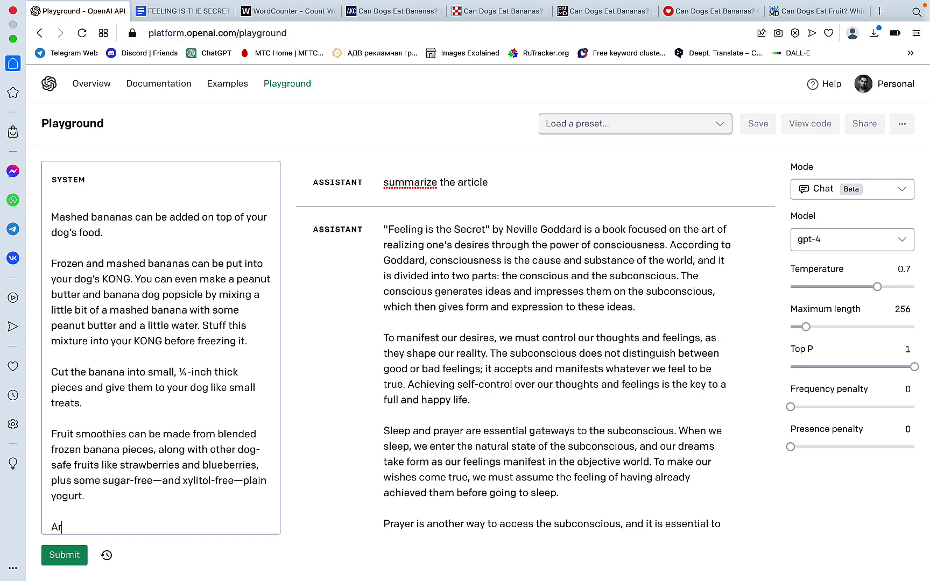
type("ticle # 4")
key("Return")
key("Return")
key("super+v")
- Copy the WebMD article "What Are Safe Fruits for Dogs to Eat?" and append it to the system message under the label "Article # 5"
key("Return")
key("Return")
type("A")
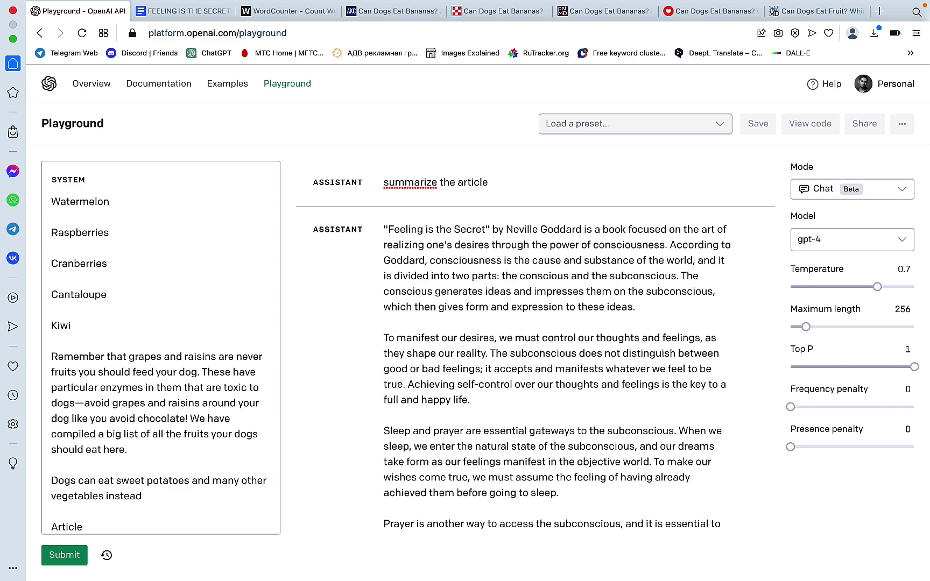
key("Return")
key("Return")
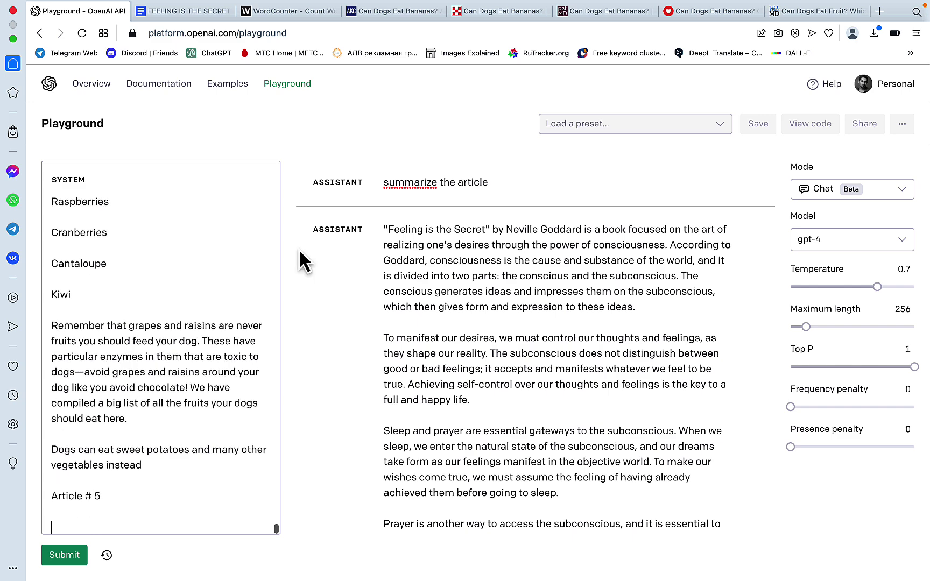
left_click(787, 8)
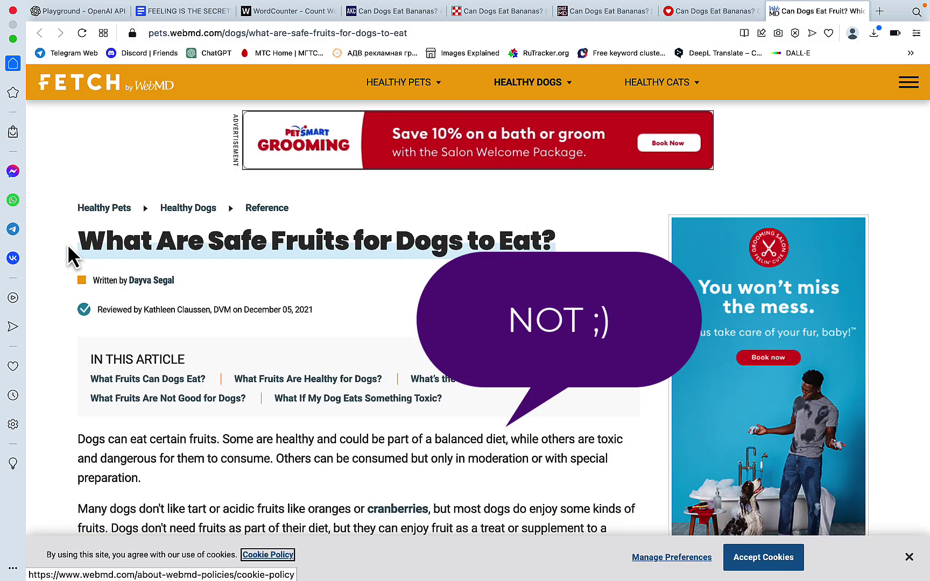
mouse_move(78, 238)
left_mouse_down()
mouse_move(161, 525)
mouse_move(300, 517)
mouse_move(301, 535)
mouse_move(284, 216)
left_mouse_up()
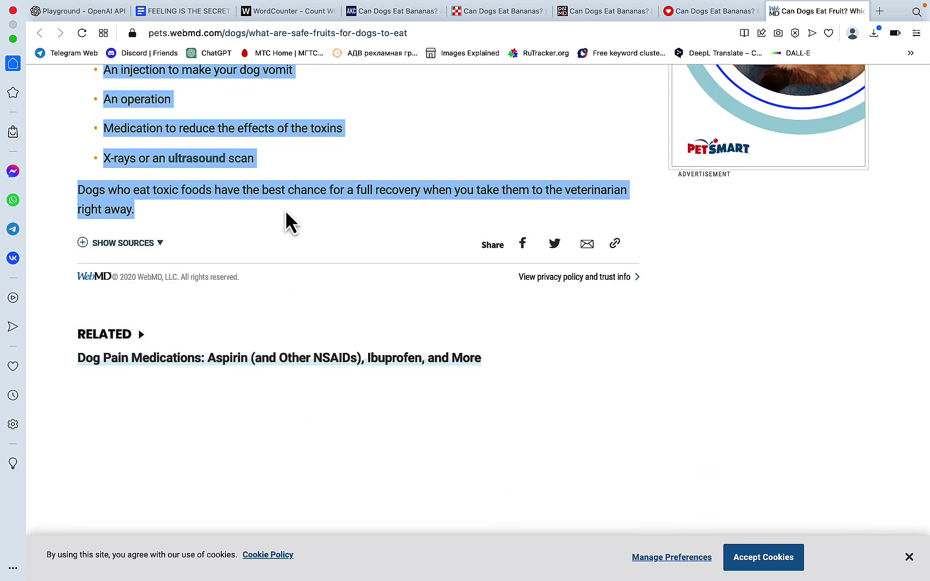
left_click(76, 15)
key("super+v")
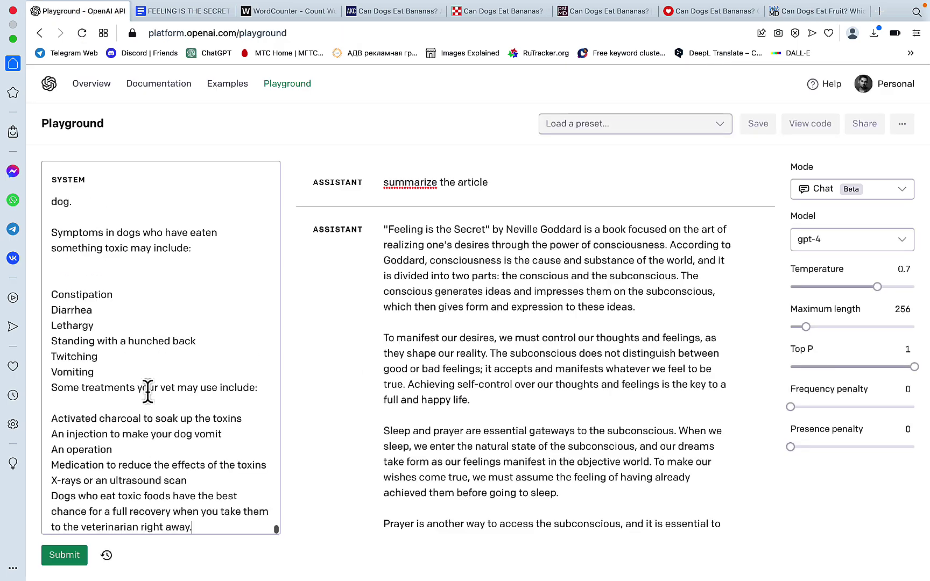
scroll(177, 413, "up", 5)
scroll(177, 413, "up", 15)
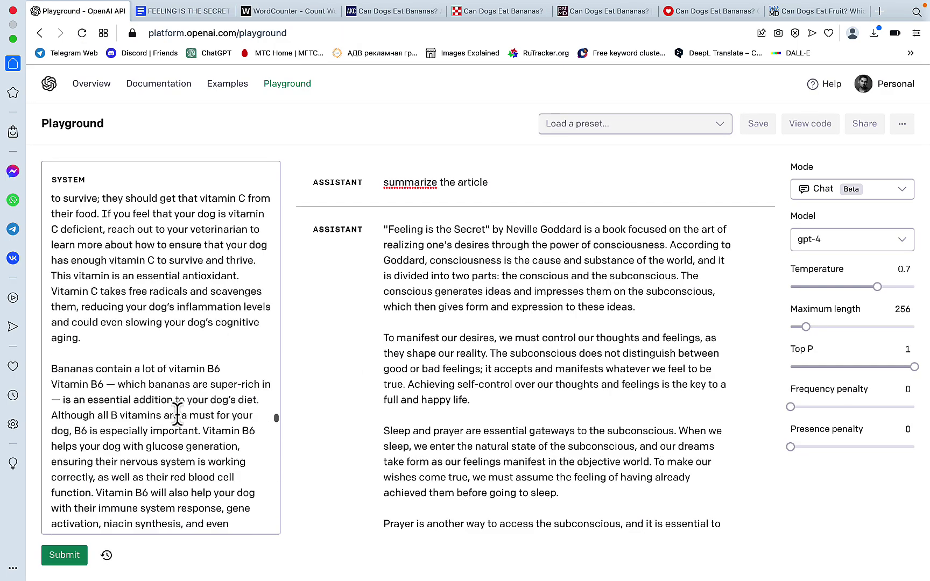
- Delete the generated summary and rewrite the prompt to analyze the 5 articles and generate a new "Can dogs eat bananas" article using strong points, eliminating weaknesses
left_click(757, 230)
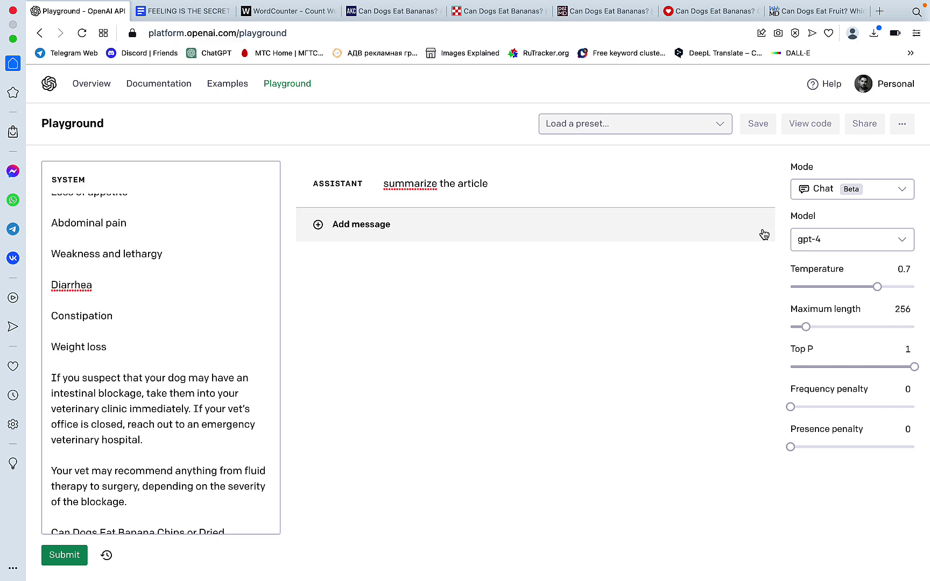
left_click(401, 184)
left_click_drag(495, 183, 355, 191)
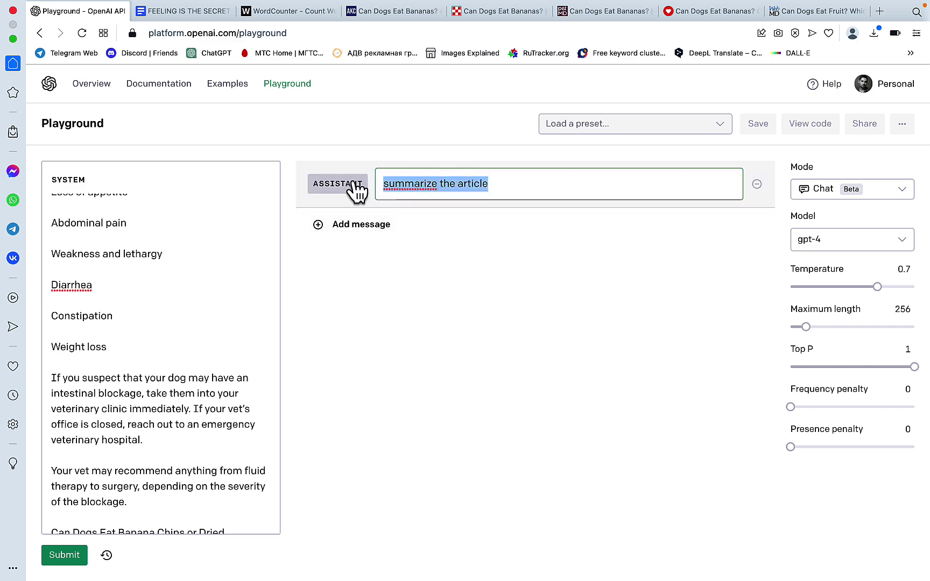
type("analyze th")
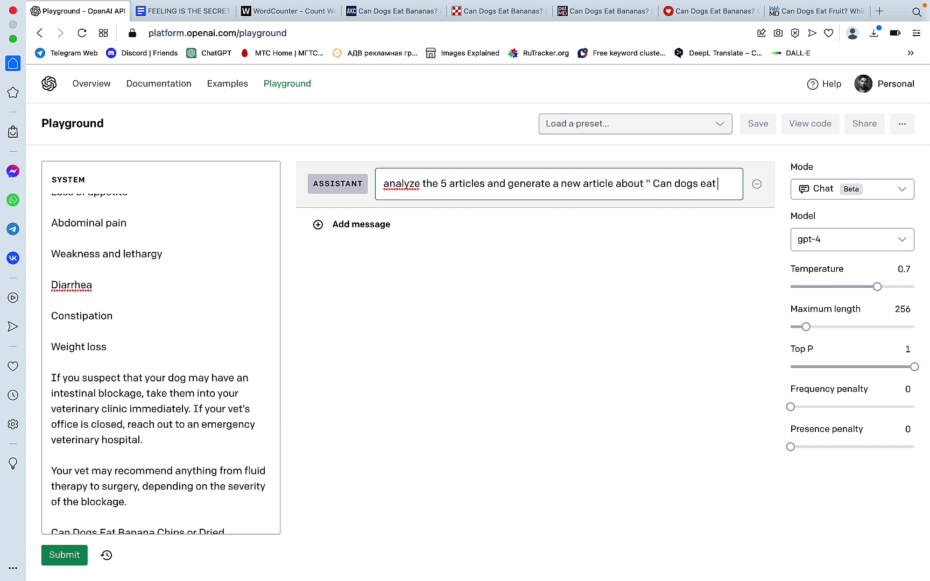
type("banans")
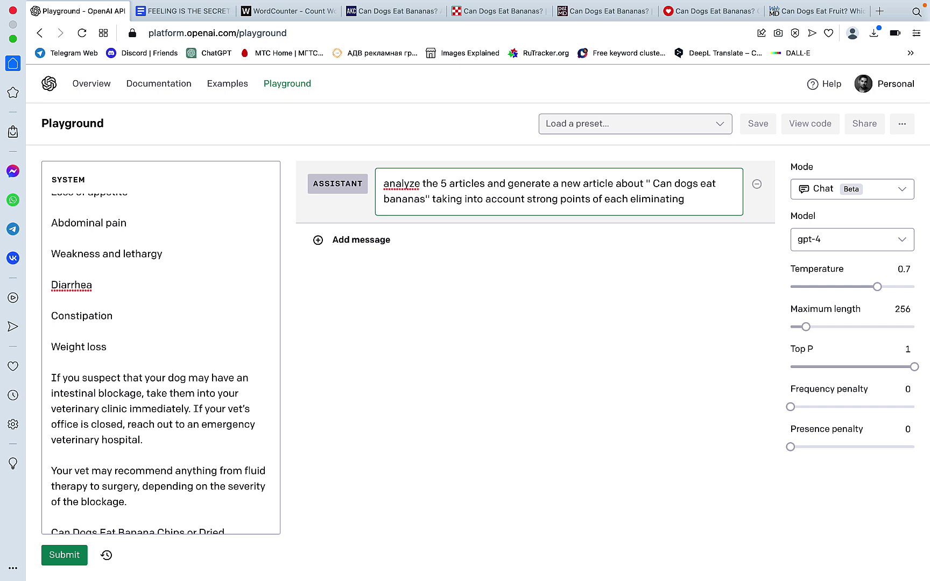
type("esses")
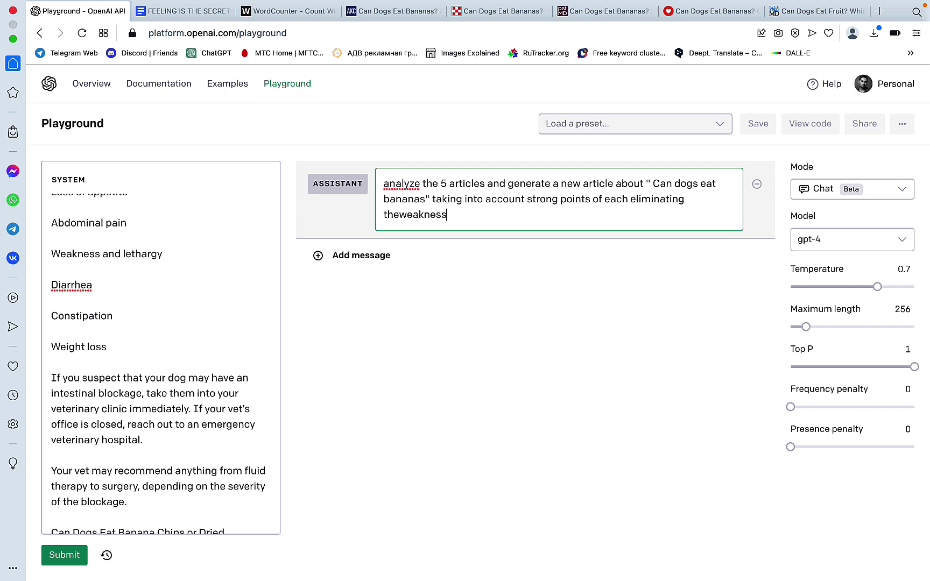
left_click(399, 214)
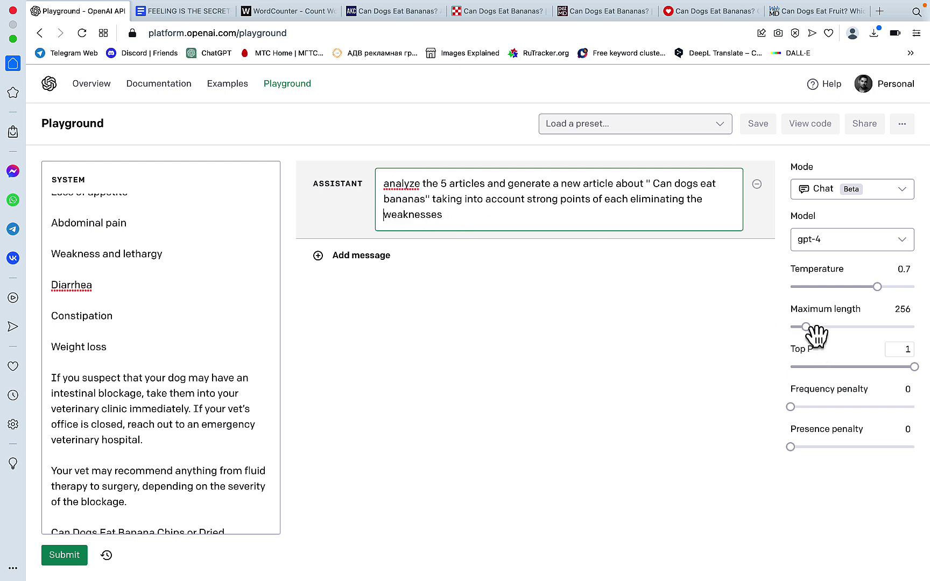
- Set the maximum length to 1845 and the temperature to 1, and submit the article request
left_click_drag(805, 328, 902, 330)
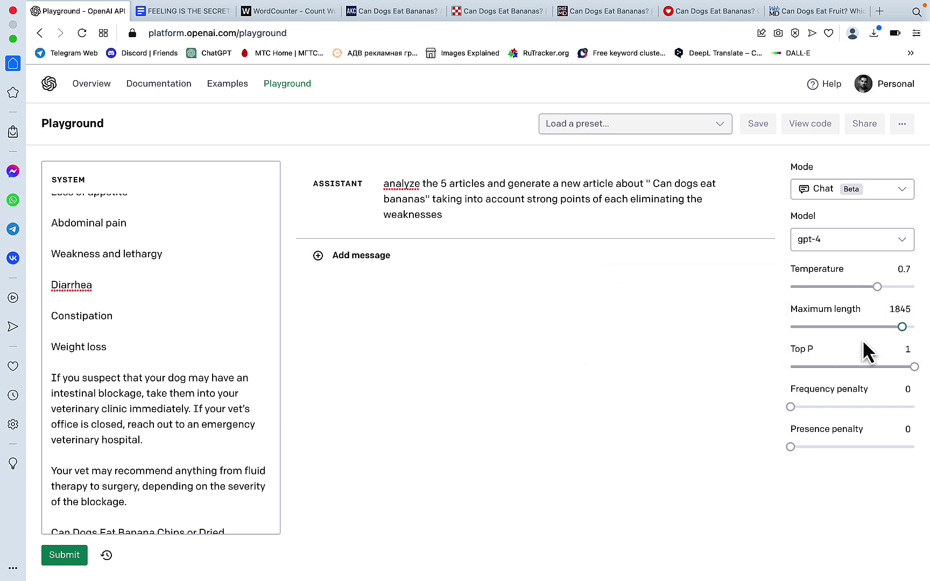
left_click_drag(879, 287, 916, 287)
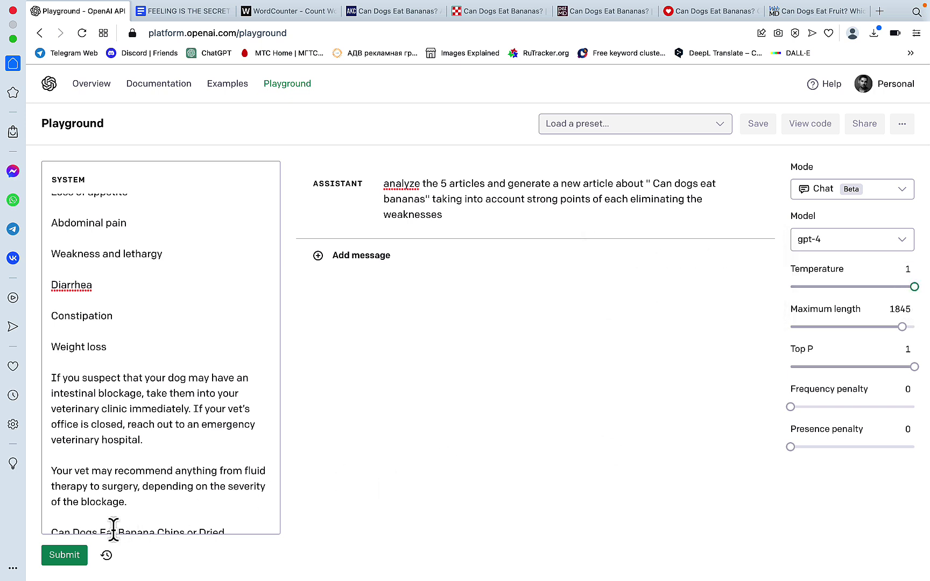
left_click(64, 554)
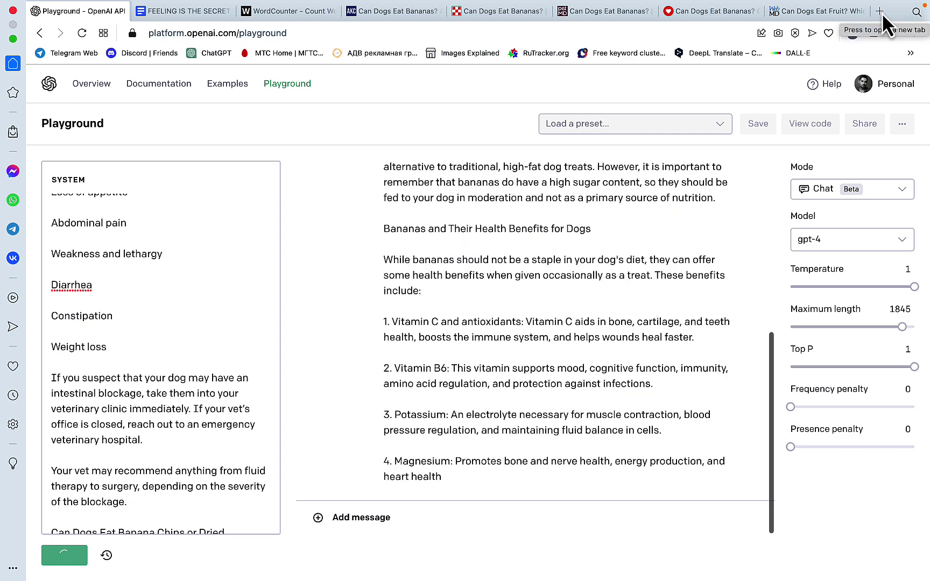
- Open Originality.AI in a new tab and read through the generated article in the OpenAI Playground
left_click(882, 12)
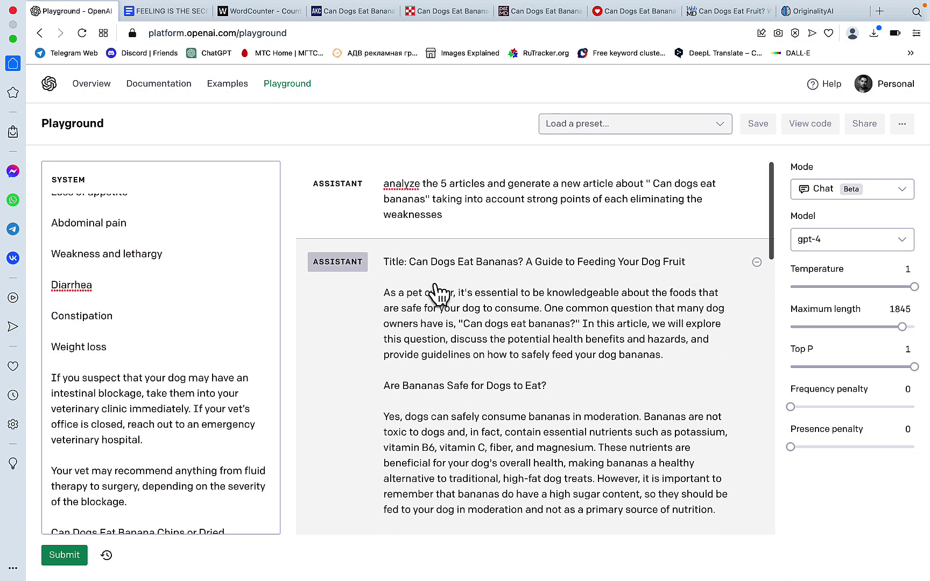
scroll(438, 294, "down", 15)
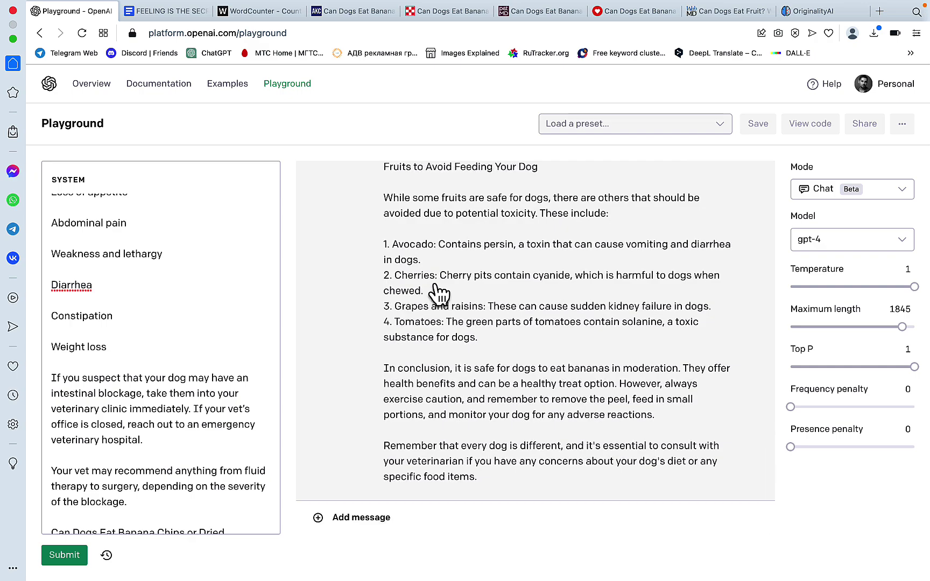
scroll(439, 294, "up", 13)
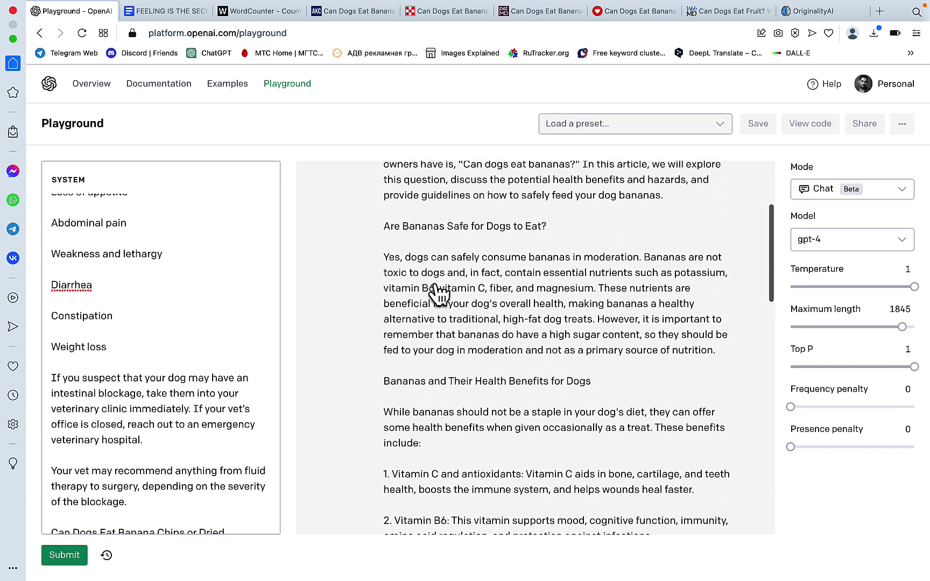
scroll(438, 293, "up", 2)
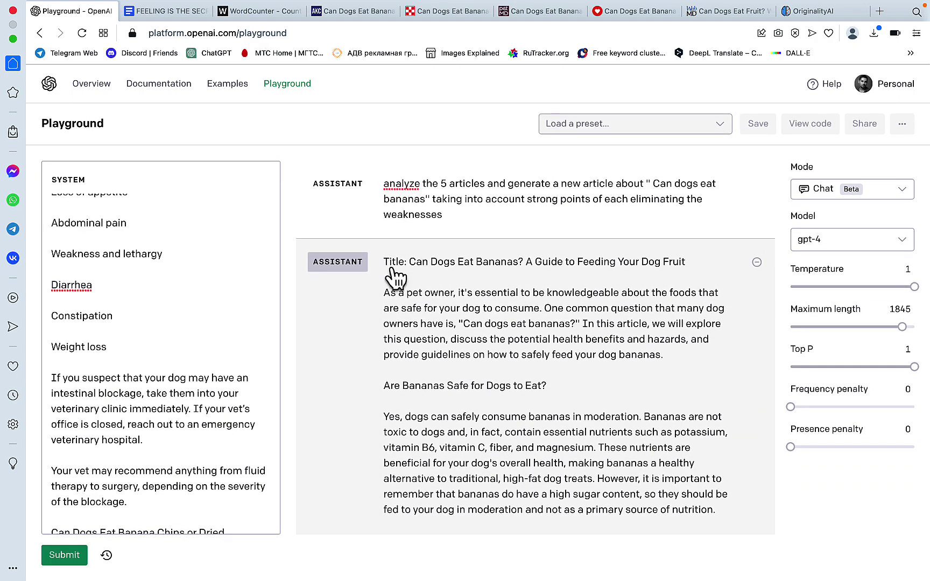
- Copy the full system message with all five articles into WordCounter to check its word count
left_click(396, 358)
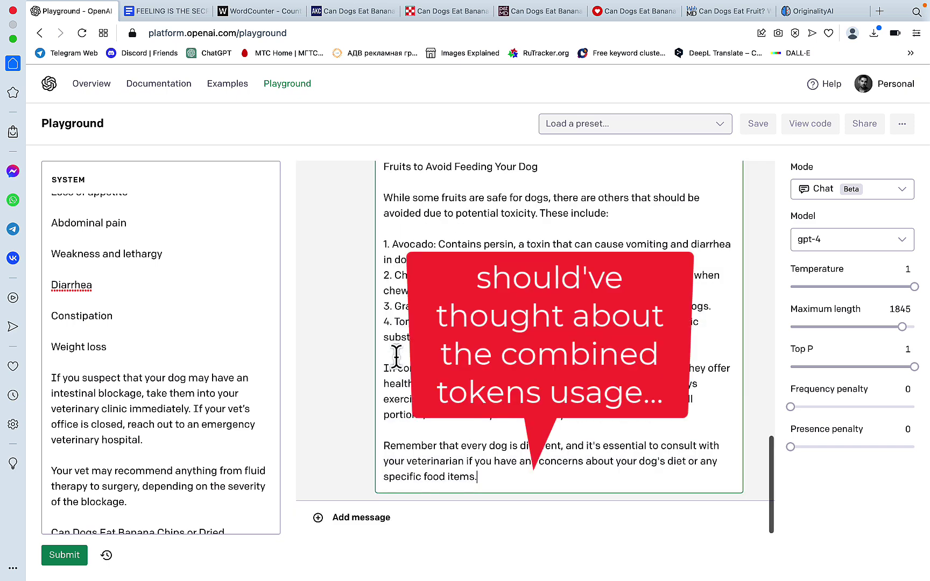
key("super+a")
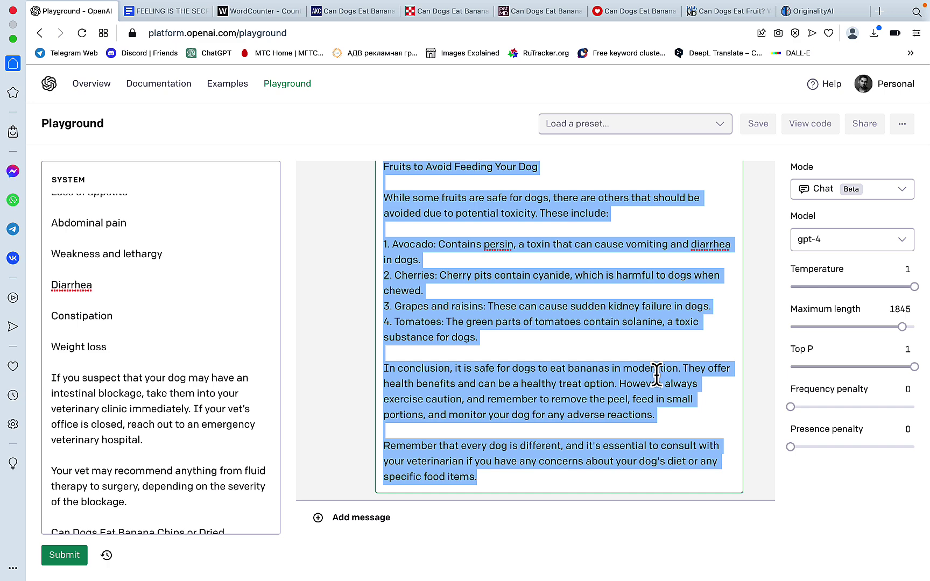
left_click(171, 314)
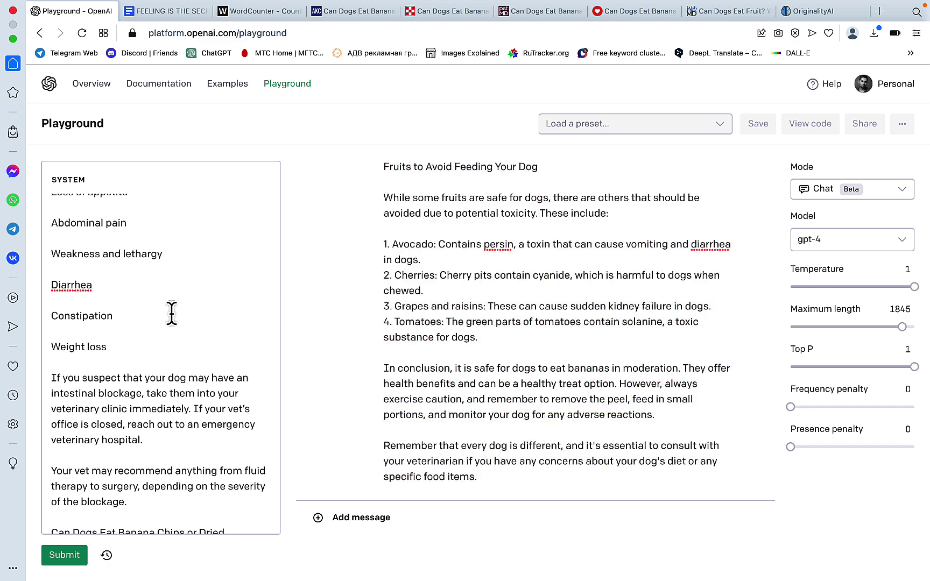
key("super+a")
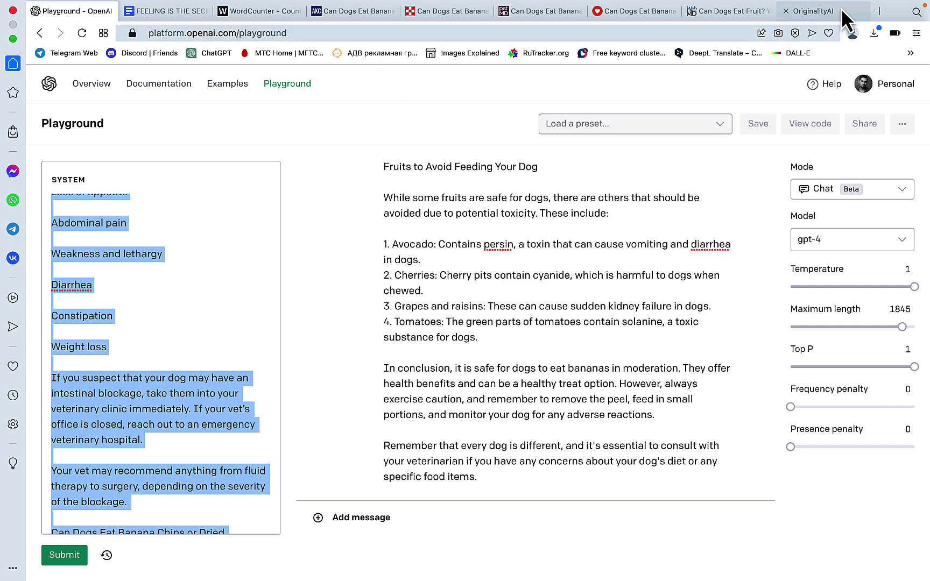
key("super+3")
scroll(231, 296, "up", 10)
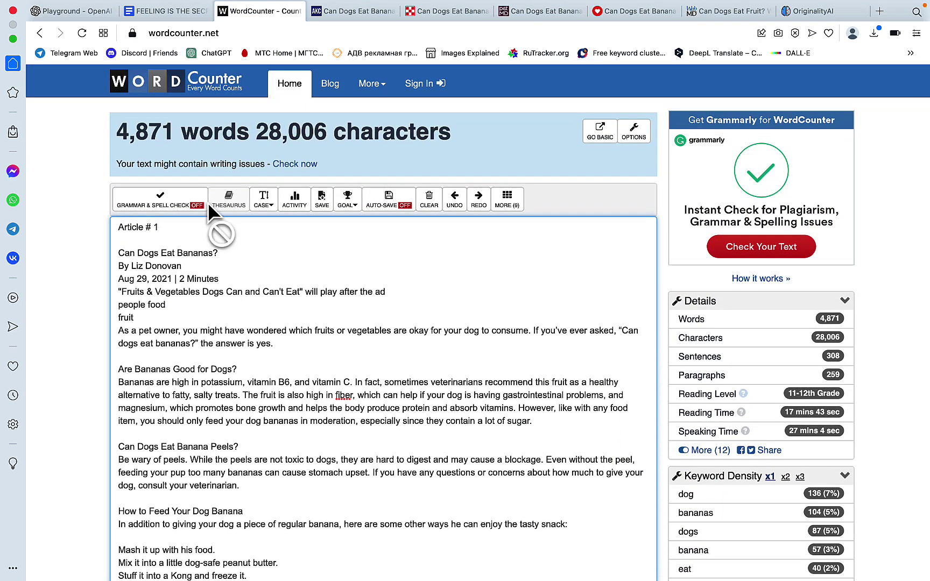
- Copy the generated article from the OpenAI Playground into a new Originality.AI scan and remove the "Title:" prefix from its heading
key("super+1")
scroll(506, 350, "up", 5)
scroll(506, 350, "up", 10)
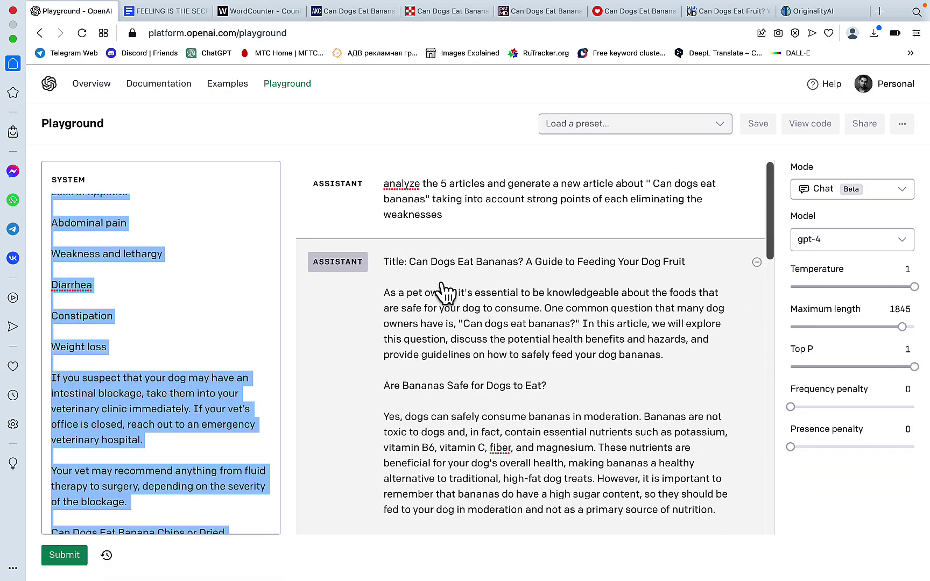
left_click(425, 308)
key("super+a")
key("super+c")
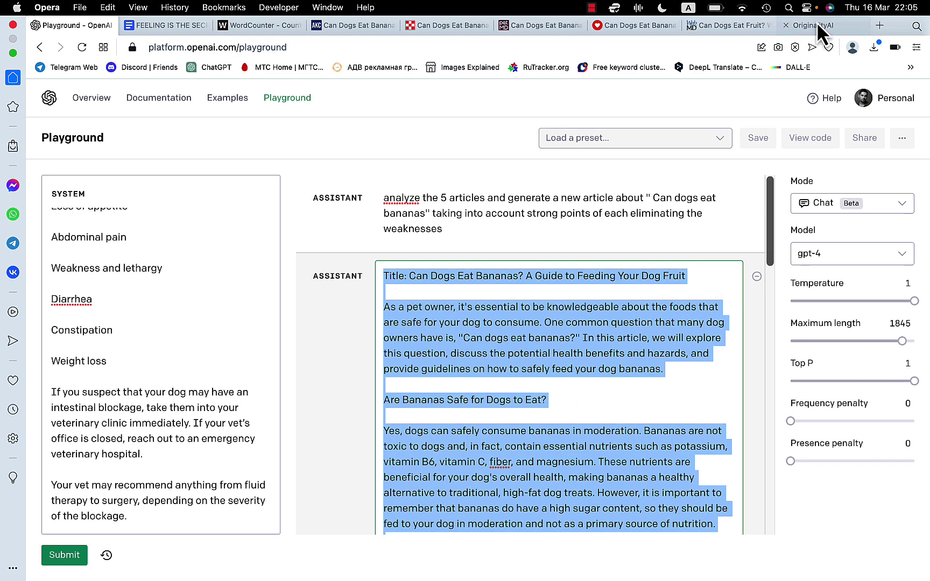
left_click(816, 11)
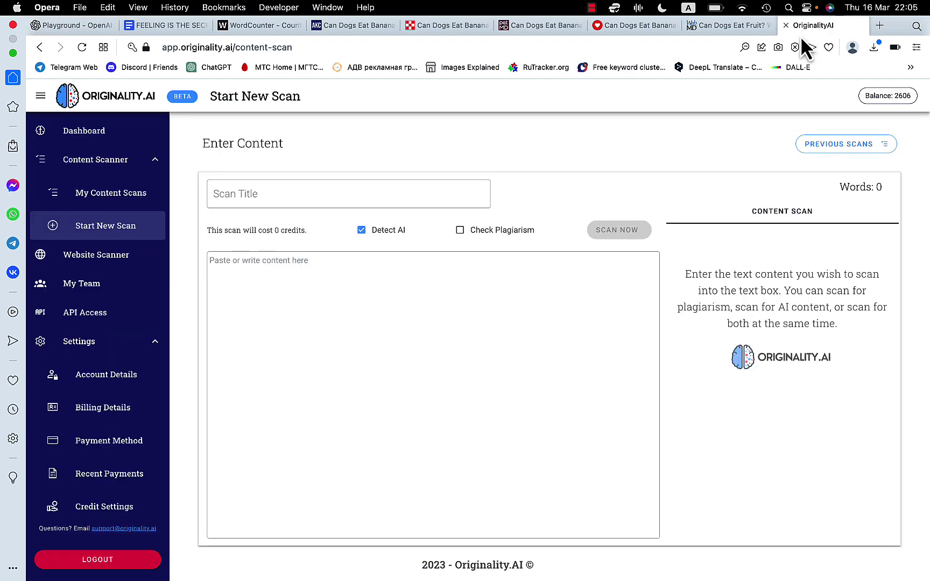
left_click(353, 282)
key("super+v")
scroll(395, 382, "up", 15)
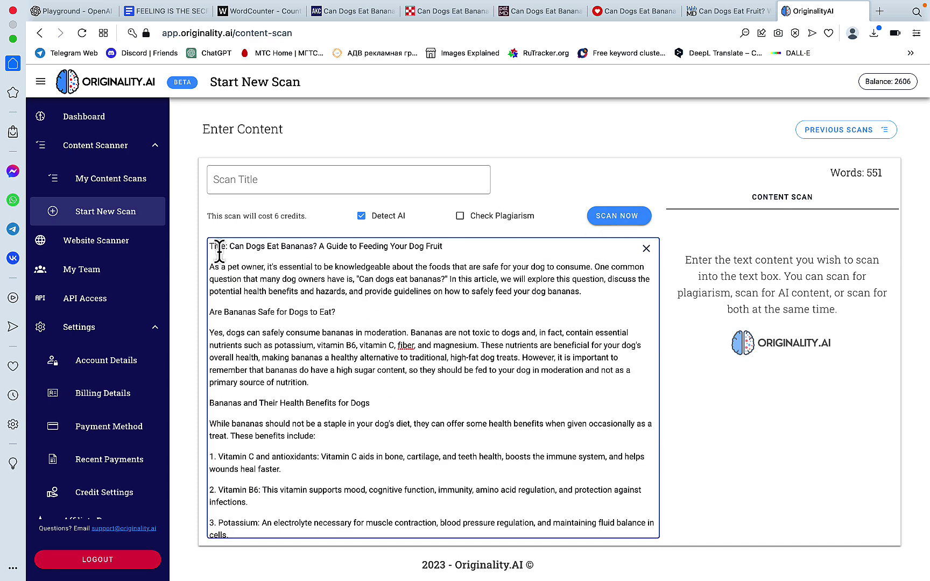
key("BackSpace")
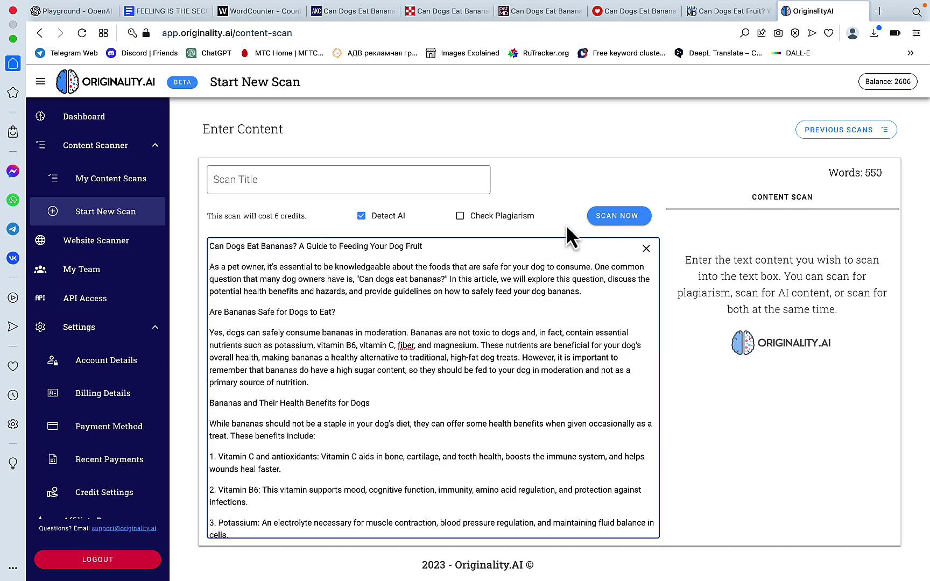
- Run the AI detection scan on the pasted article and review the score and highlighted passages
left_click(606, 217)
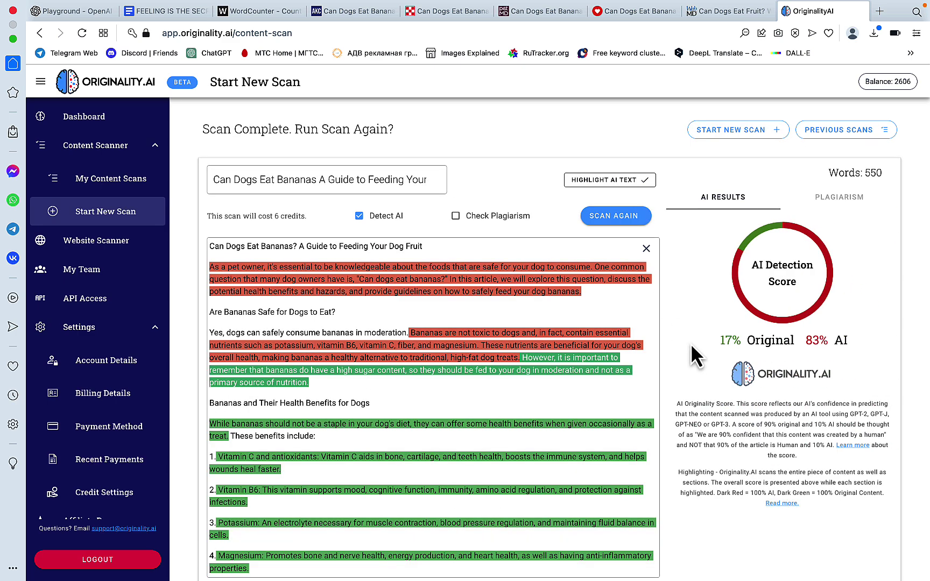
scroll(529, 374, "down", 10)
scroll(529, 373, "up", 10)
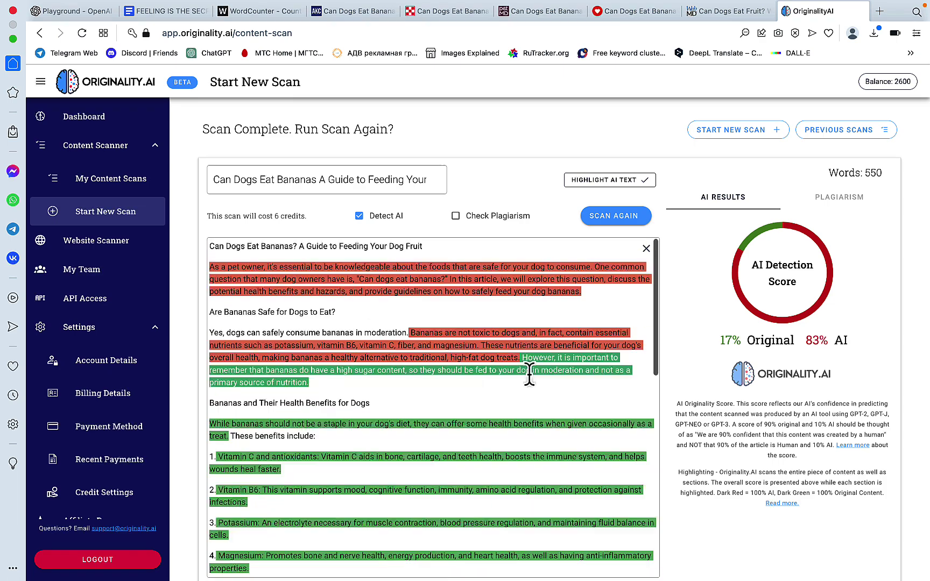
- Return to the OpenAI Playground and remove the generated article and the assistant message with the five-article prompt
left_click(86, 12)
scroll(487, 363, "down", 20)
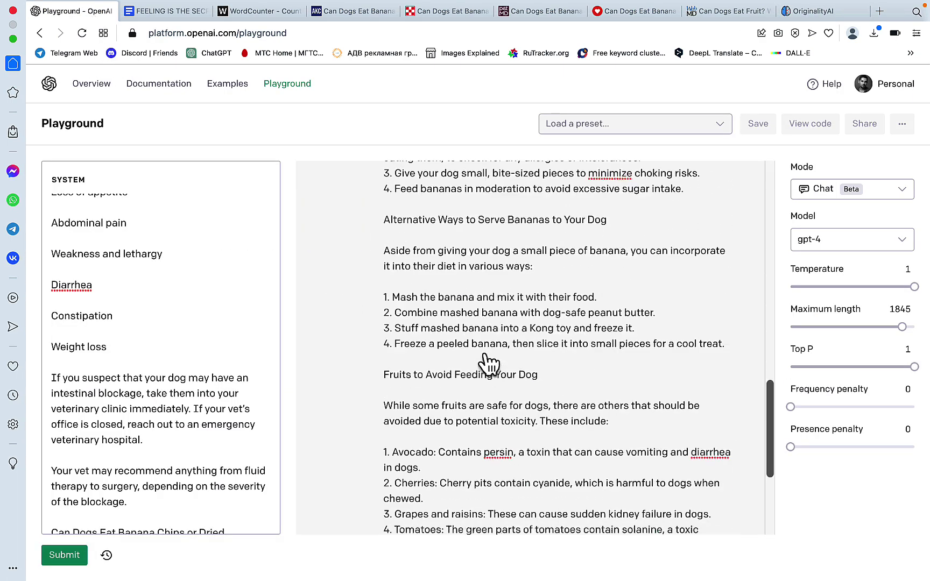
scroll(487, 363, "up", 5)
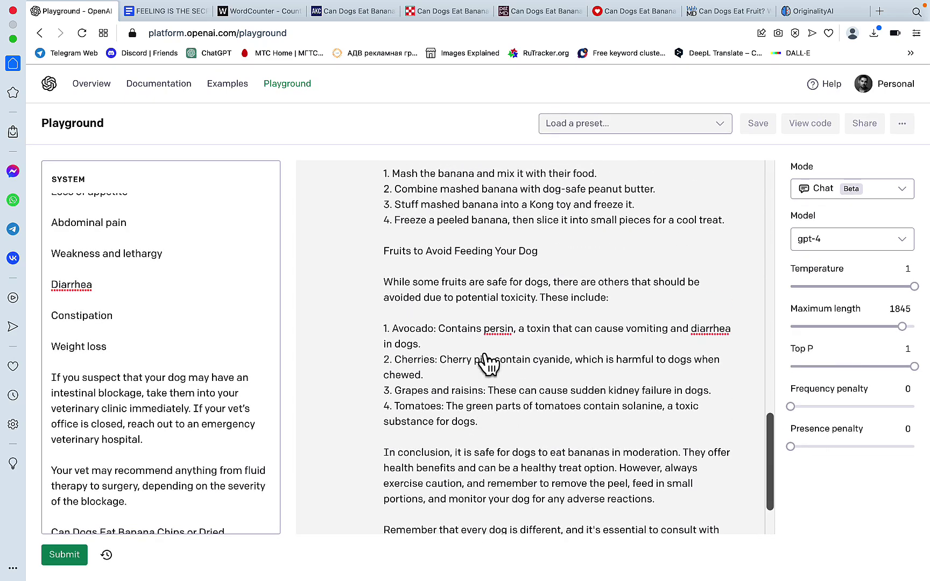
scroll(487, 363, "up", 2)
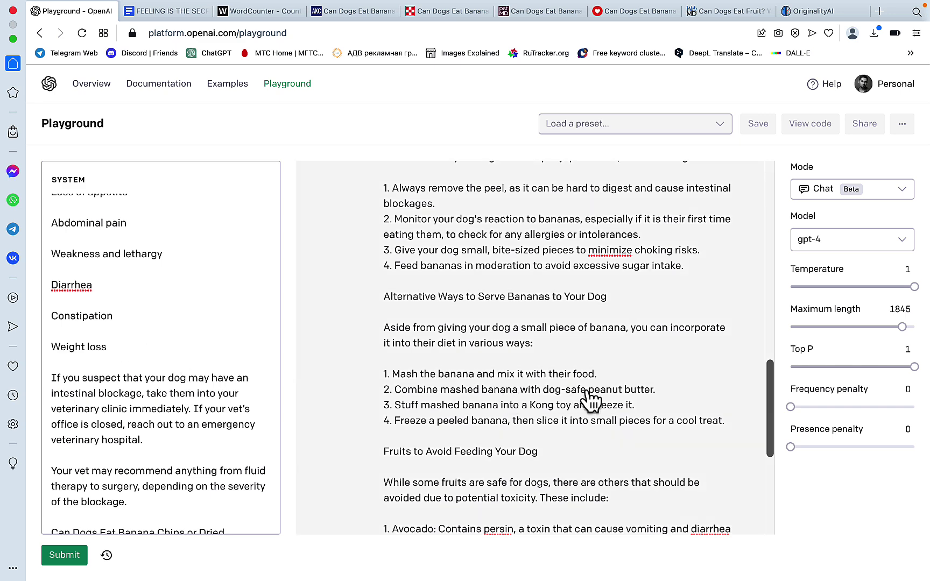
left_click(557, 401)
key("super+a")
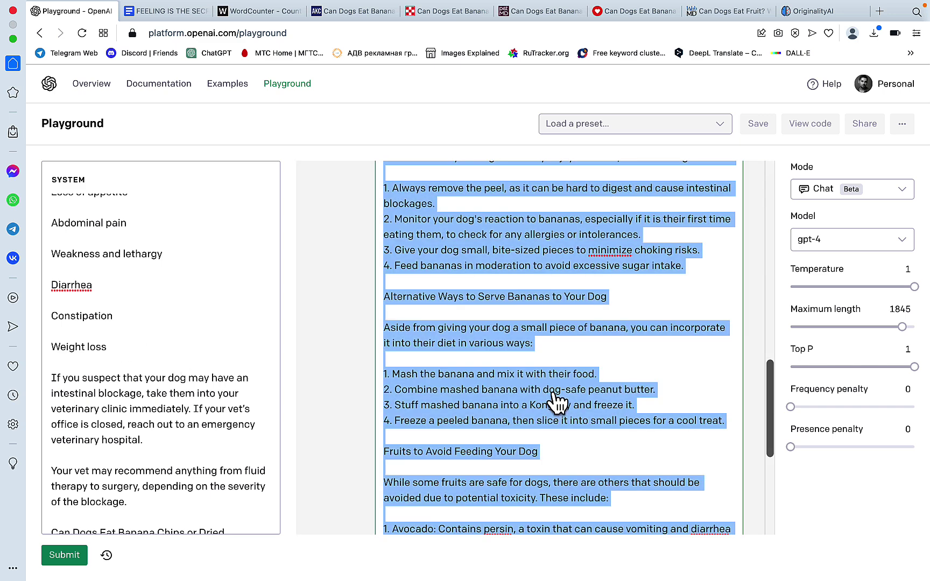
scroll(557, 401, "up", 15)
left_click(758, 263)
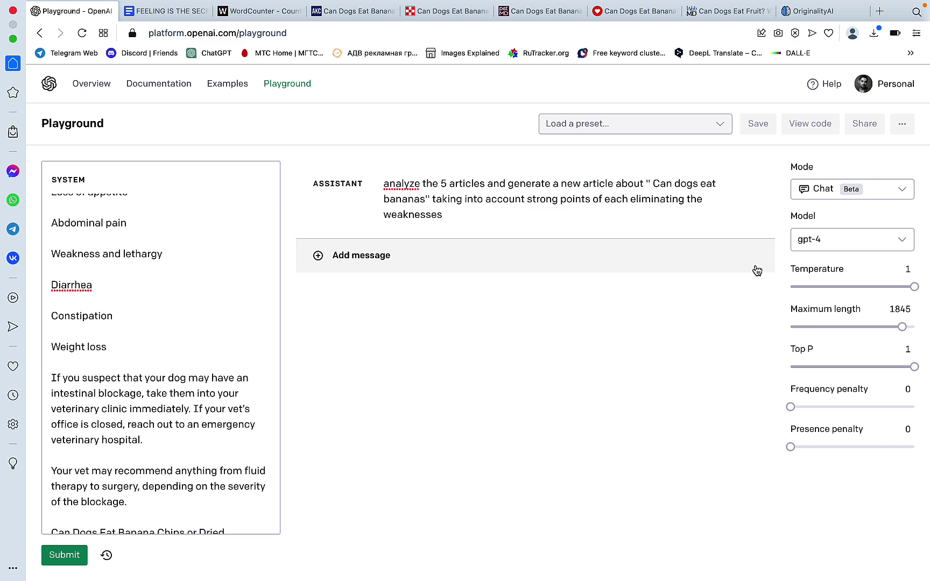
left_click(756, 184)
- Clear all the text from the system message
left_click(141, 318)
key("super+a")
key("BackSpace")
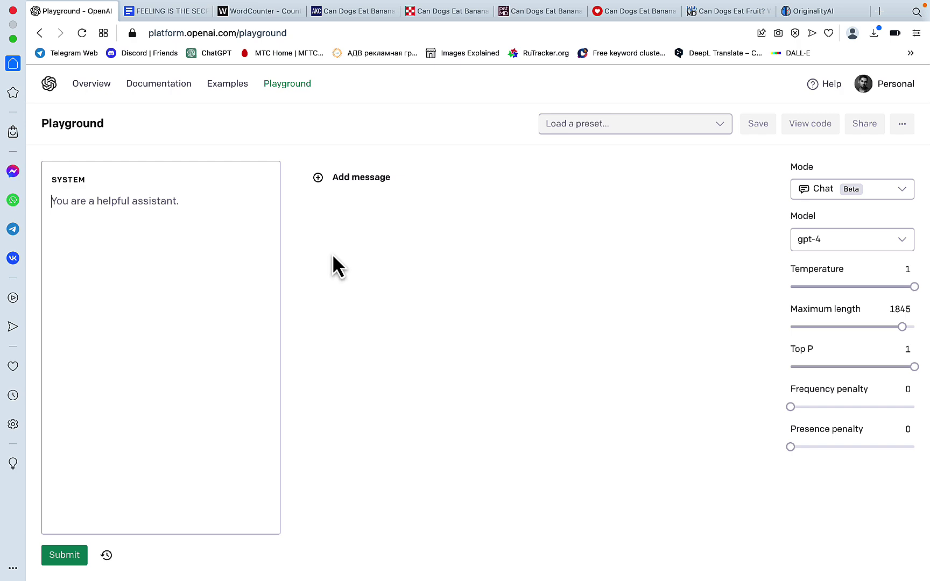
- Copy the "5,181 words." Google Doc into the Playground's system message and delete the token and settings lines above the title
left_click(167, 11)
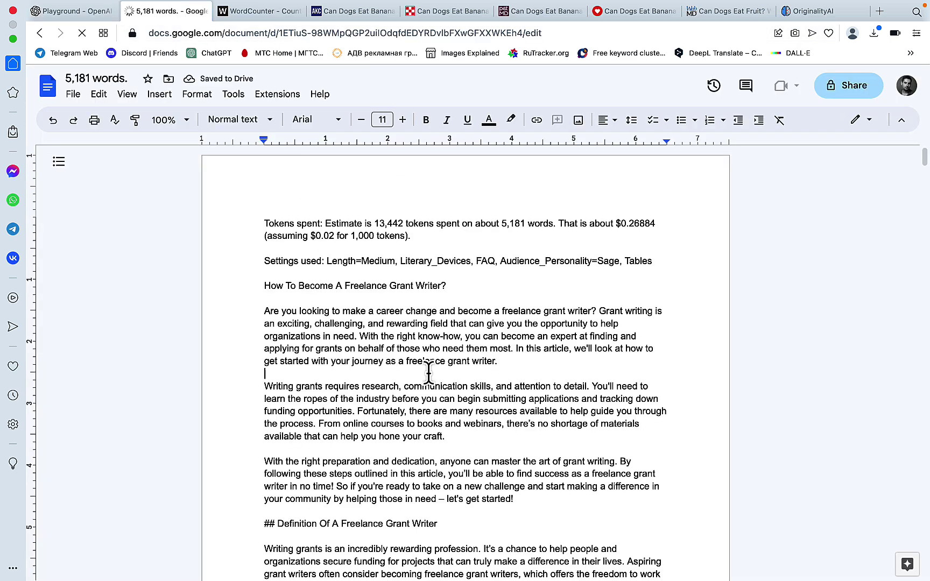
key("super+a")
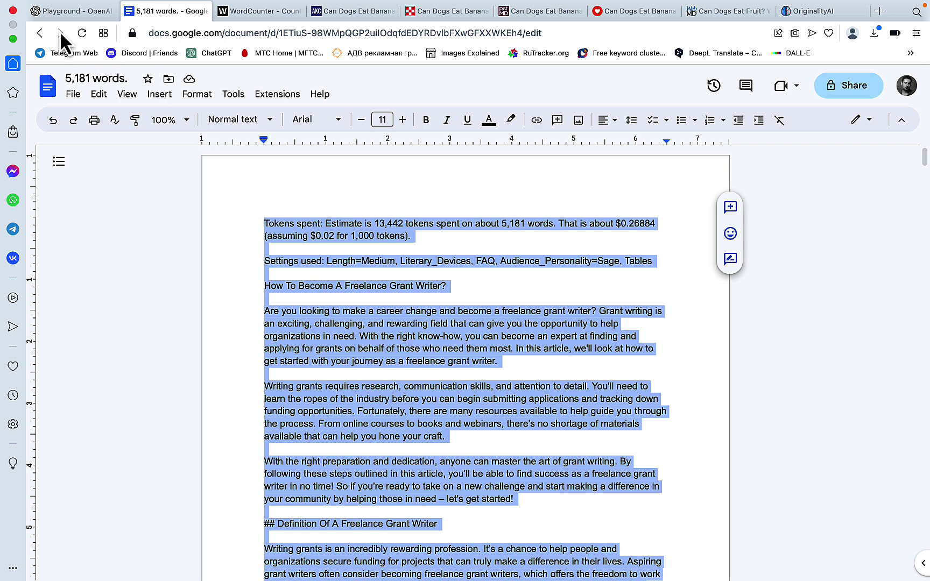
left_click(63, 15)
left_click(81, 245)
key("super+v")
left_click_drag(247, 295, 46, 195)
key("BackSpace")
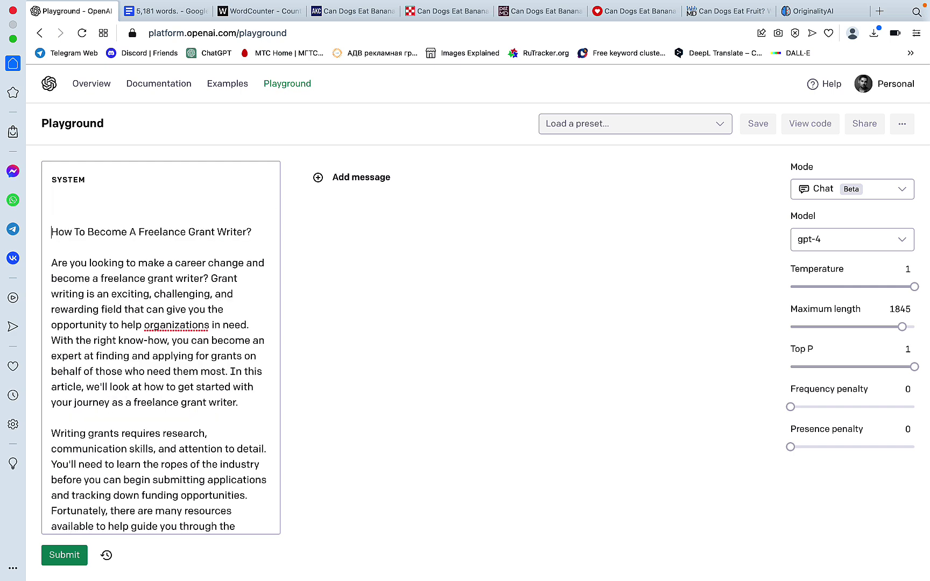
key("BackSpace")
key("BackSpace")
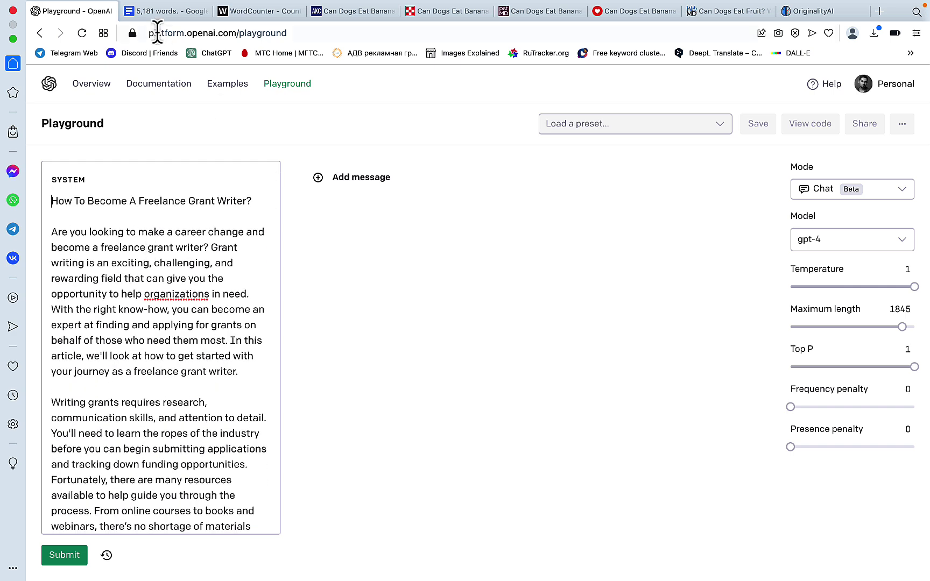
- Open the "2,375 word" document in Google Docs and copy its entire text
left_click(175, 11)
left_click(48, 89)
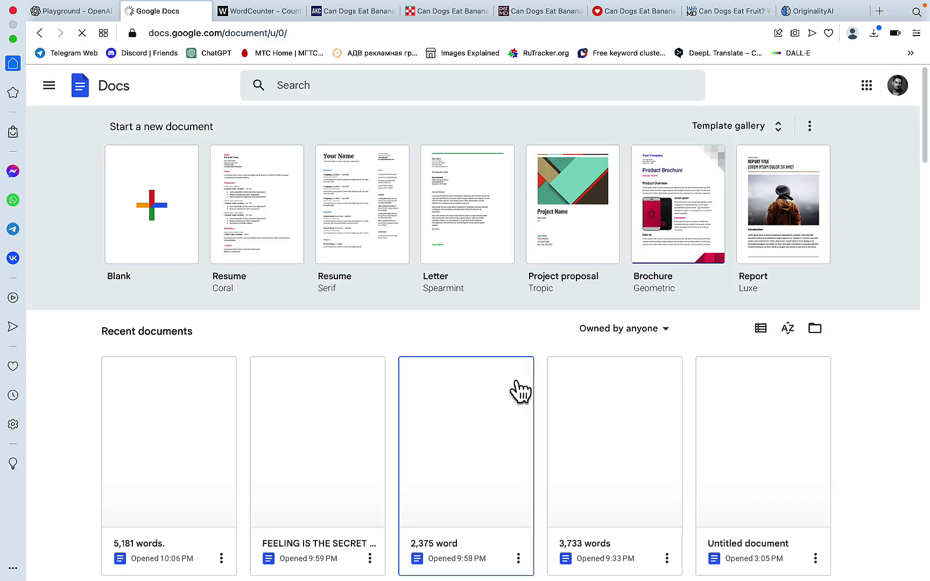
scroll(539, 432, "down", 3)
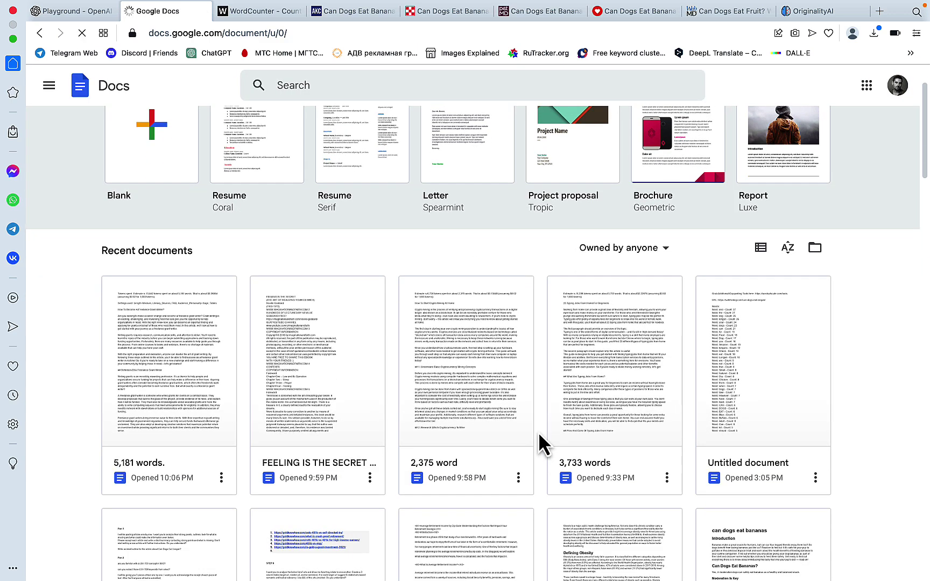
scroll(539, 432, "down", 3)
left_click(445, 307)
key("super+a")
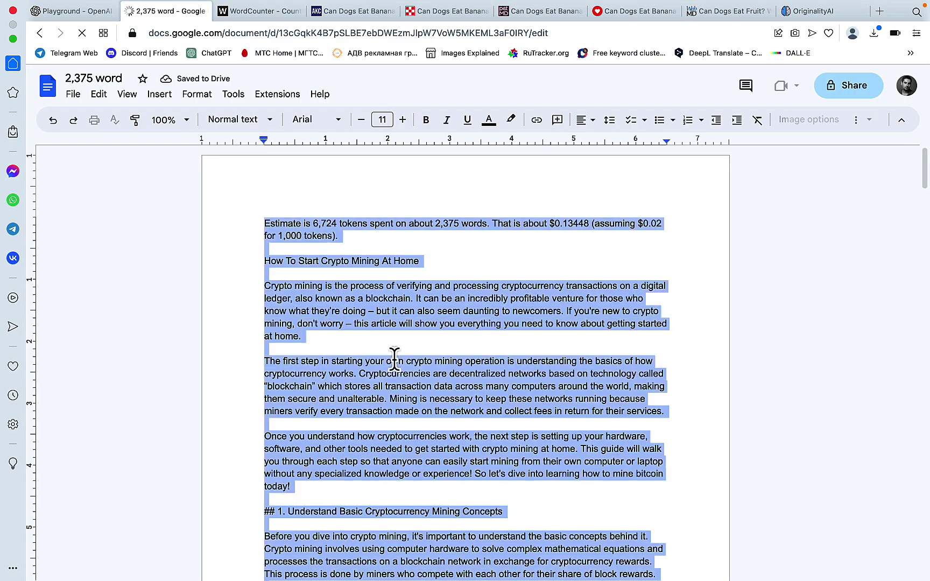
- Append the copied crypto mining article to the end of the system message in the OpenAI Playground
left_click(78, 12)
scroll(161, 380, "down", 15)
scroll(161, 379, "down", 20)
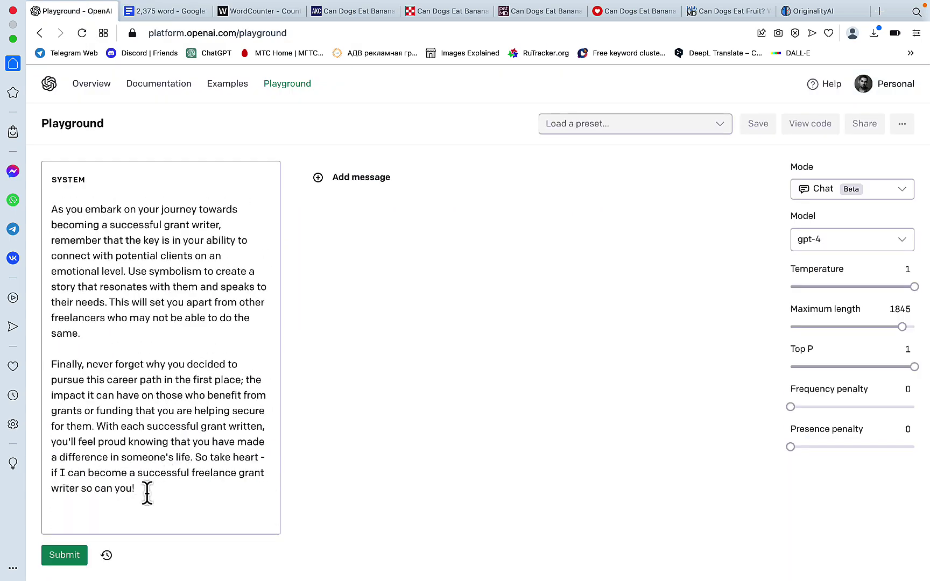
key("super+a")
key("super+v")
- Copy the combined system message into WordCounter, replacing its previous text, and check the word count
scroll(152, 448, "up", 10)
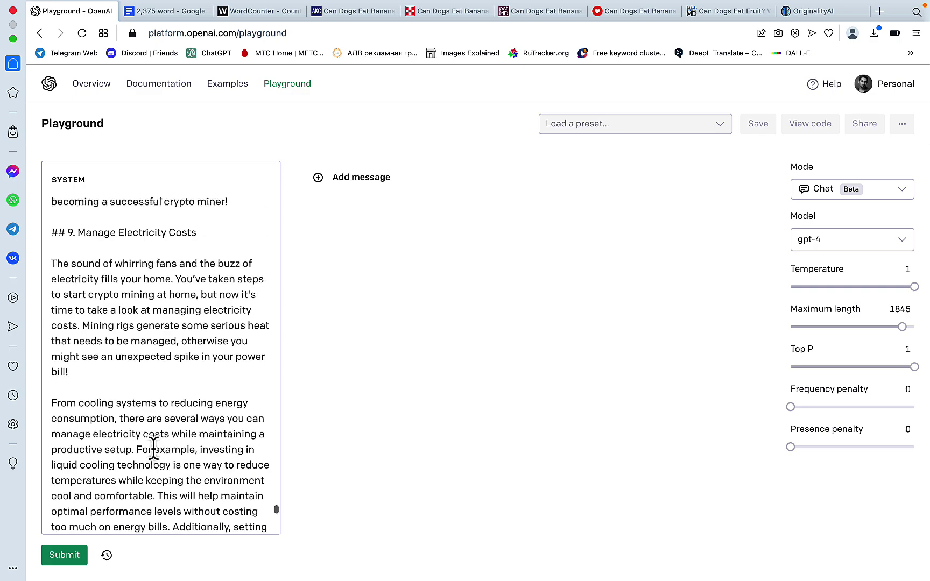
scroll(153, 448, "up", 5)
left_click_drag(277, 460, 261, 172)
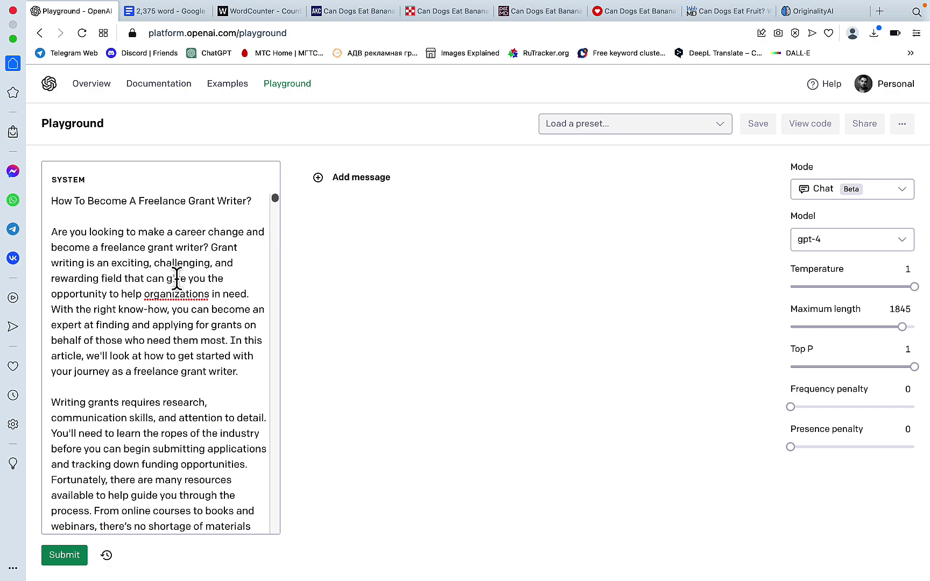
key("super+a")
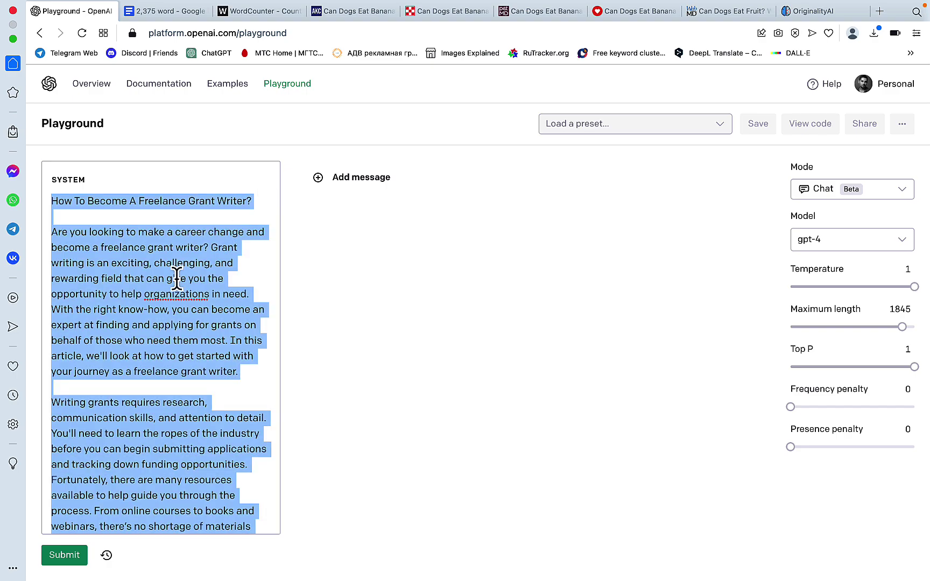
left_click(257, 11)
left_click(238, 291)
key("super+a")
key("super+v")
scroll(238, 291, "up", 20)
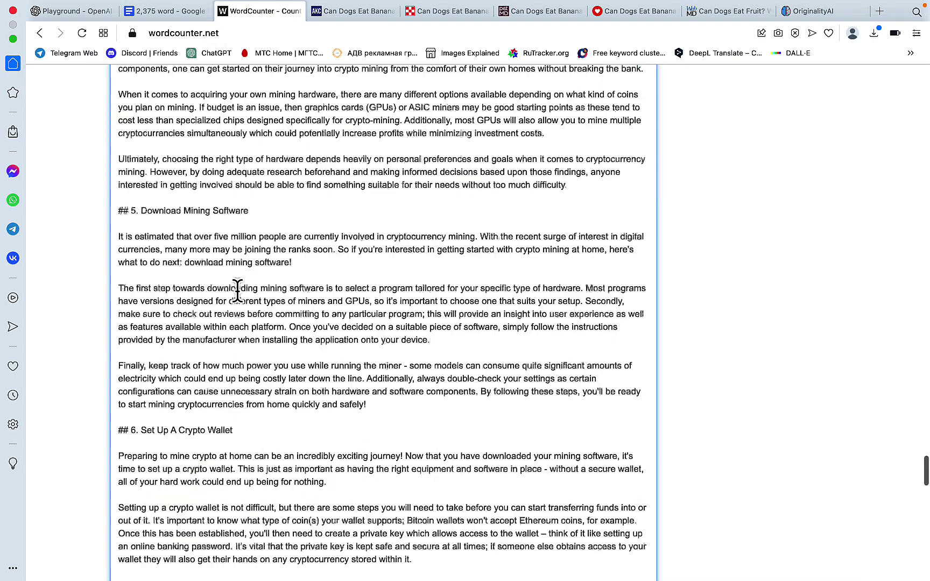
scroll(238, 291, "down", 1)
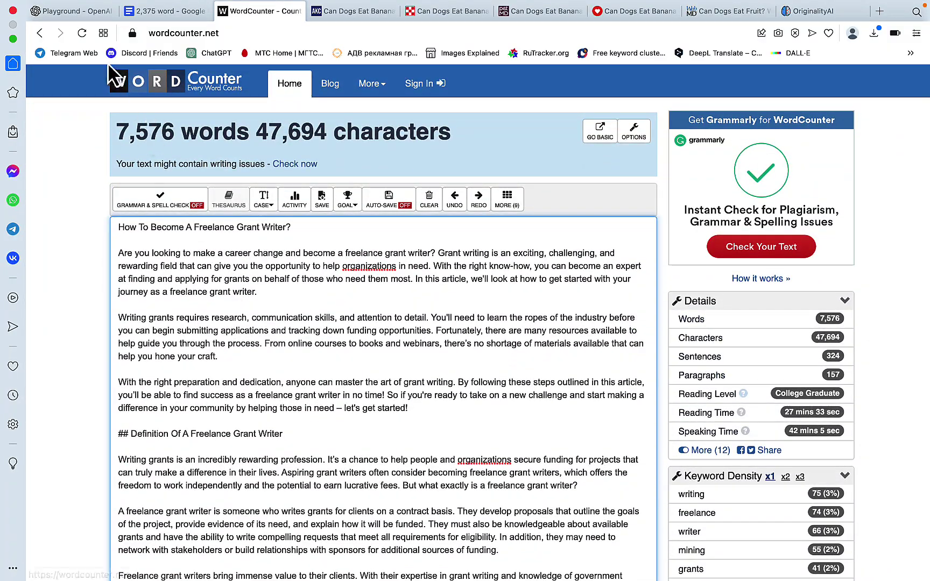
- Add an assistant message reading "summarise" in the OpenAI Playground and submit the request
left_click(88, 14)
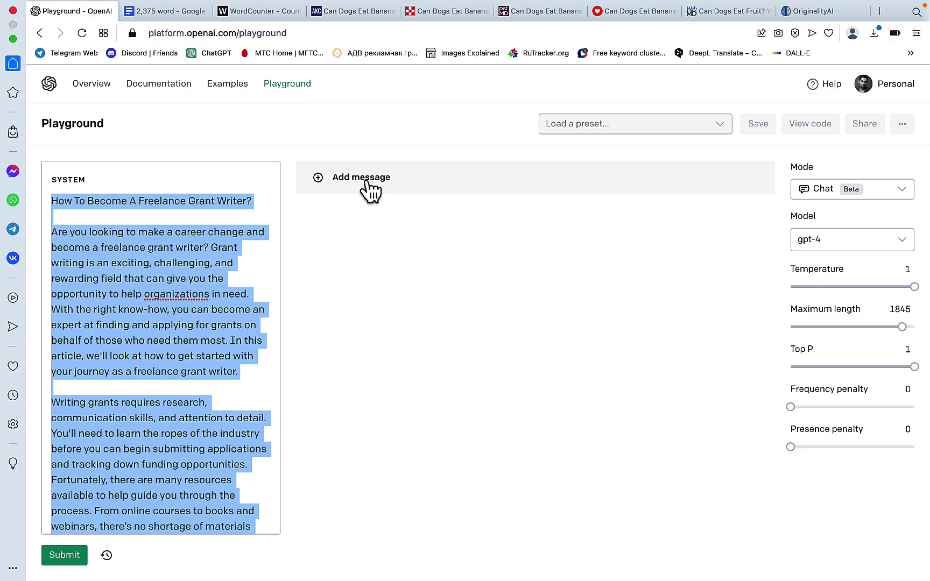
left_click(318, 179)
left_click(417, 184)
type("summarise")
left_click(62, 558)
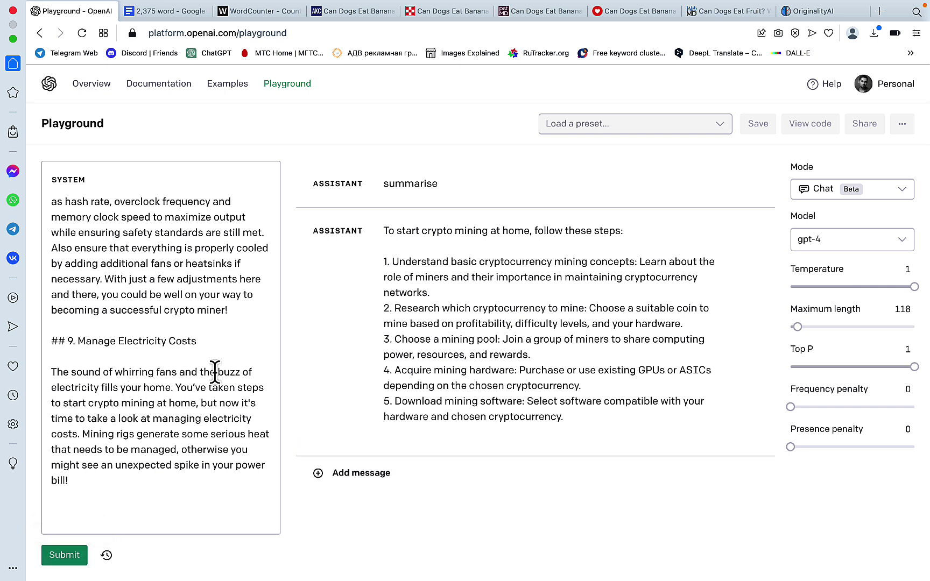
- Replace the text in WordCounter with the trimmed system message from the Playground and check its word count
key("super+a")
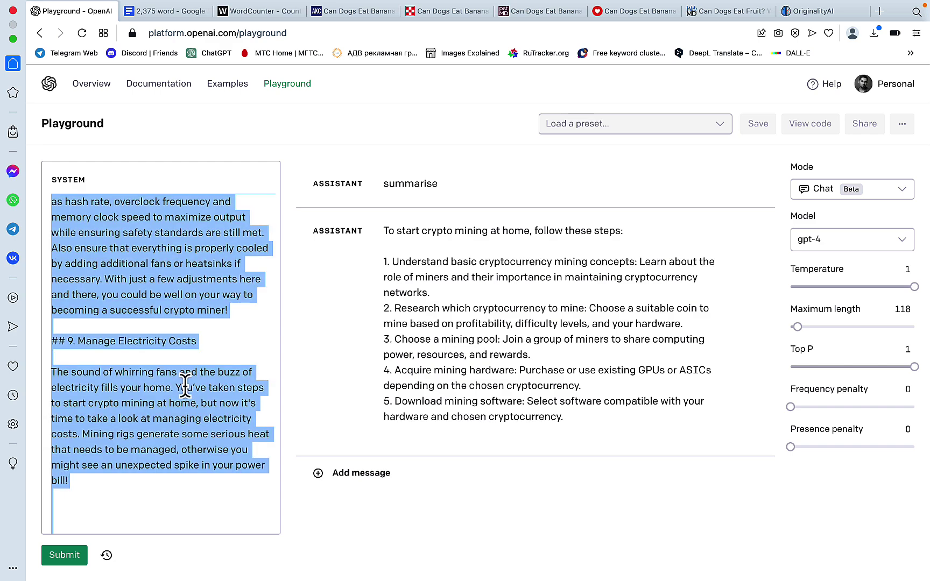
left_click(233, 13)
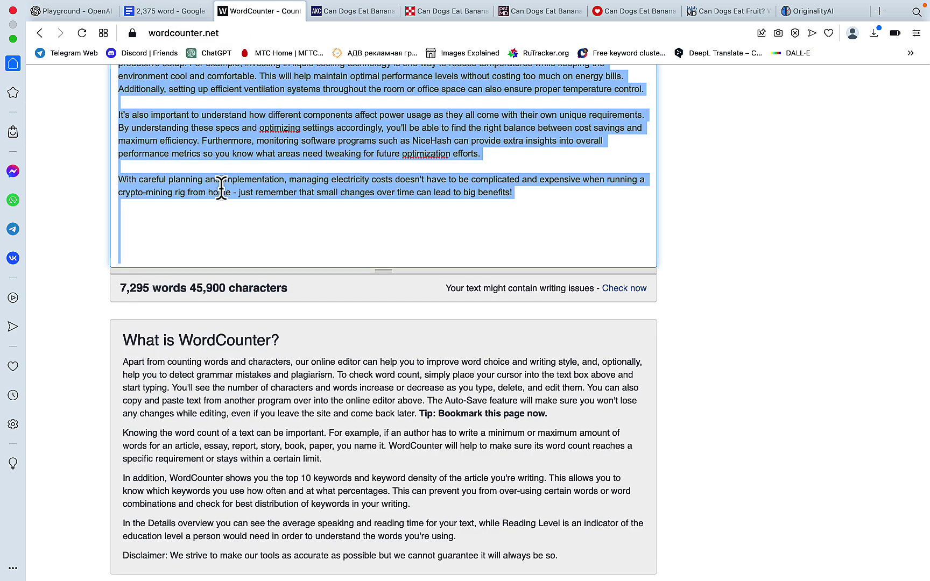
key("BackSpace")
scroll(247, 173, "up", 3)
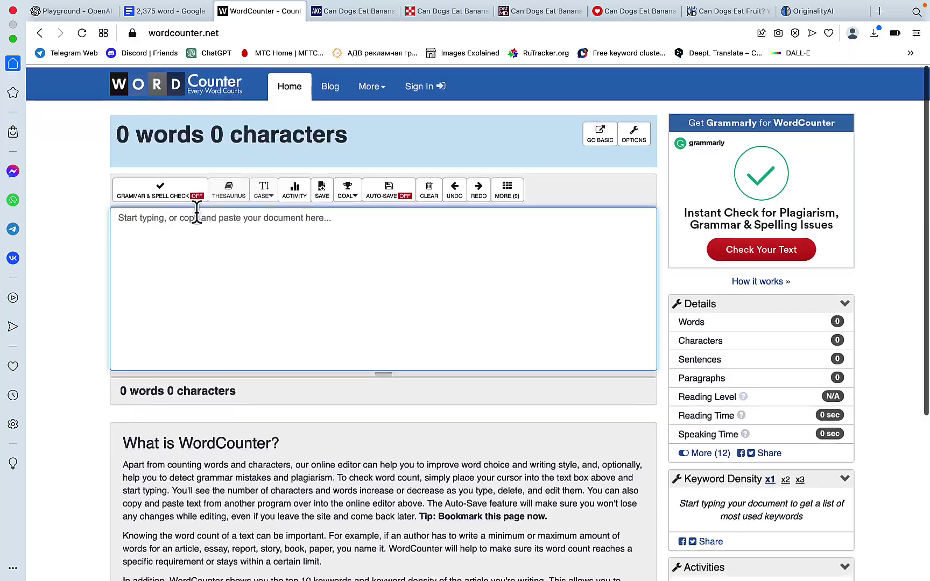
key("ctrl+v")
scroll(267, 233, "up", 3)
scroll(267, 232, "up", 20)
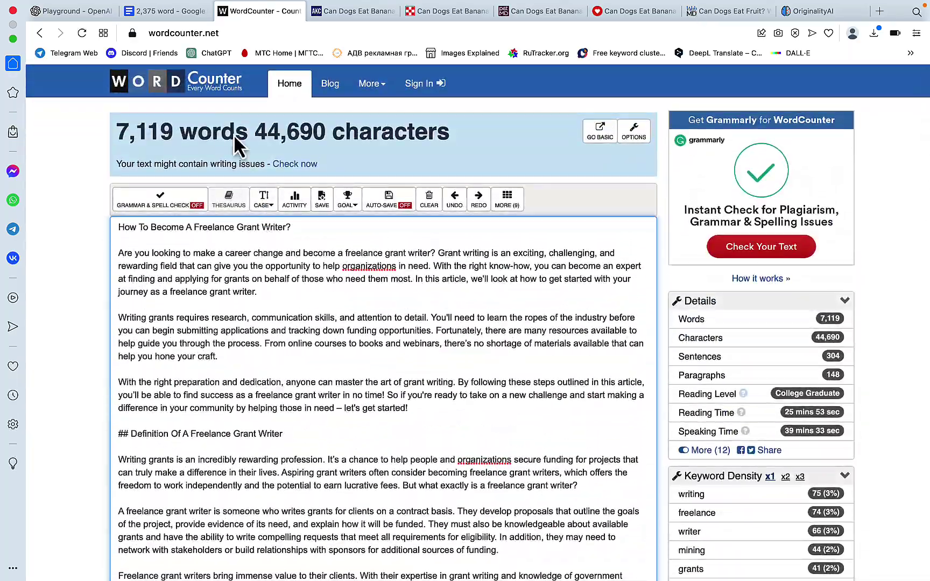
- Copy the generated crypto mining summary from the Playground and insert it above the article text in WordCounter, separated by blank lines
left_click(111, 14)
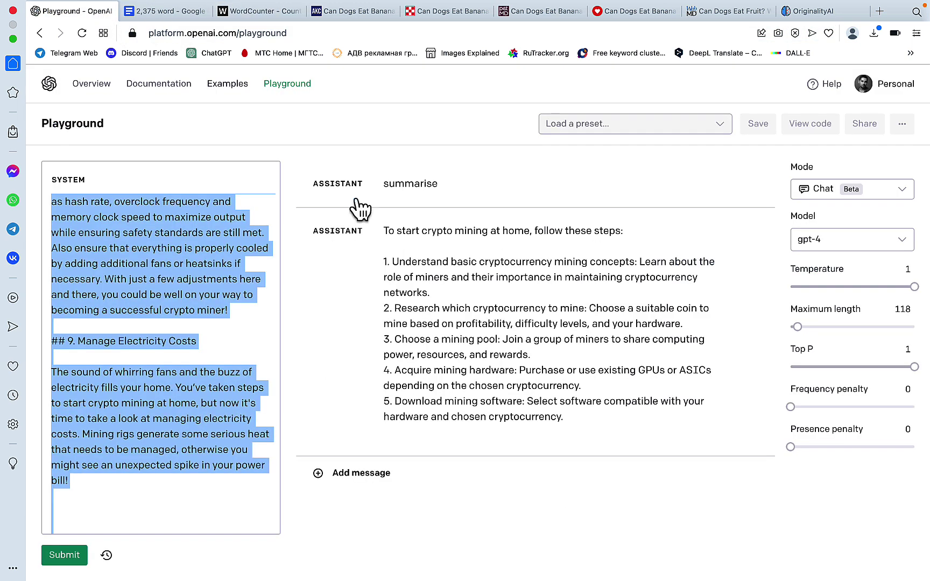
left_click(594, 430)
left_click_drag(594, 429, 403, 231)
key("super+c")
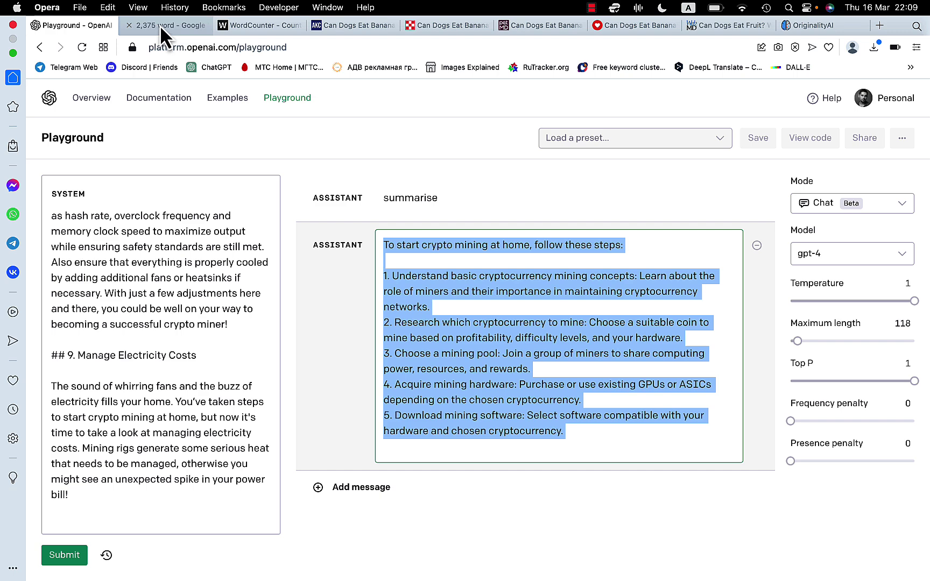
left_click(258, 24)
left_click(118, 224)
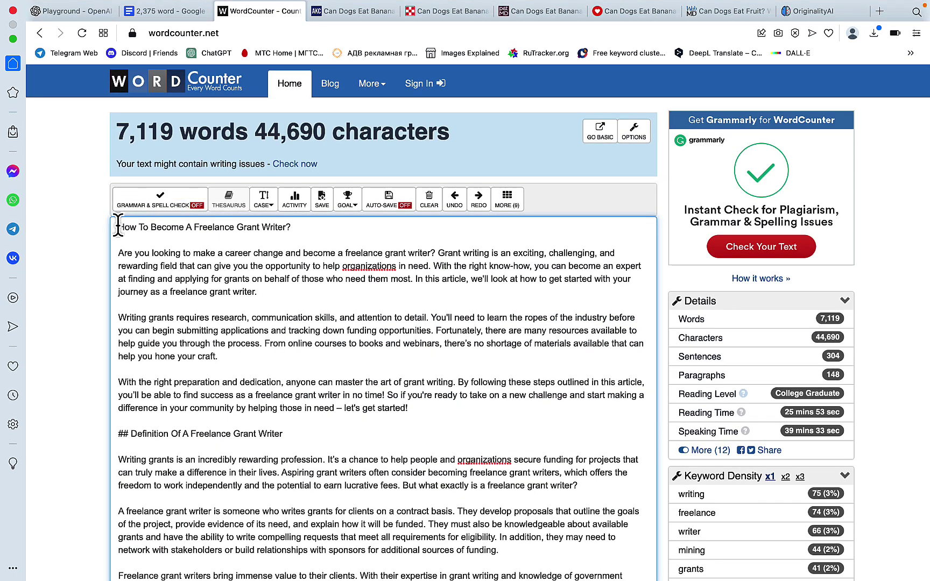
key("Return")
key("Return")
key("Return")
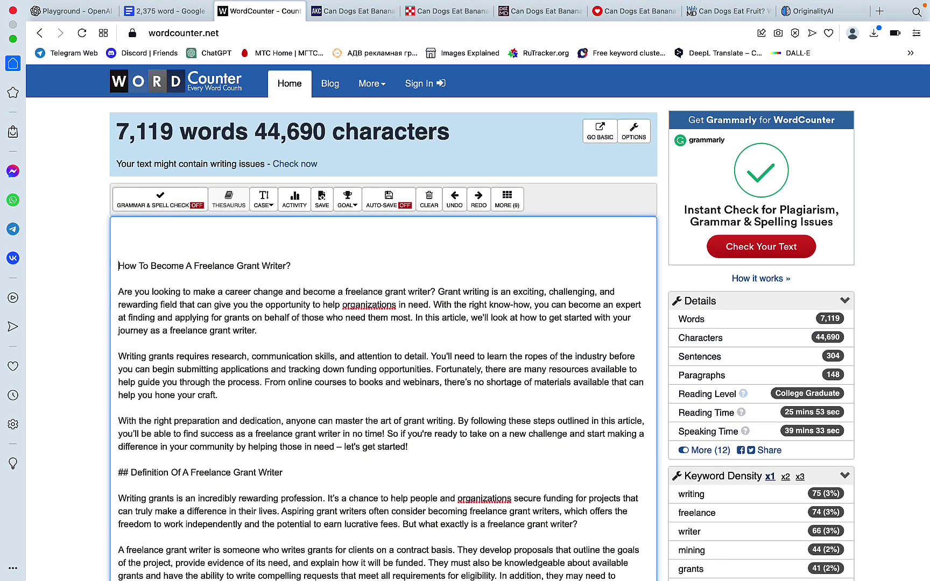
key("super+v")
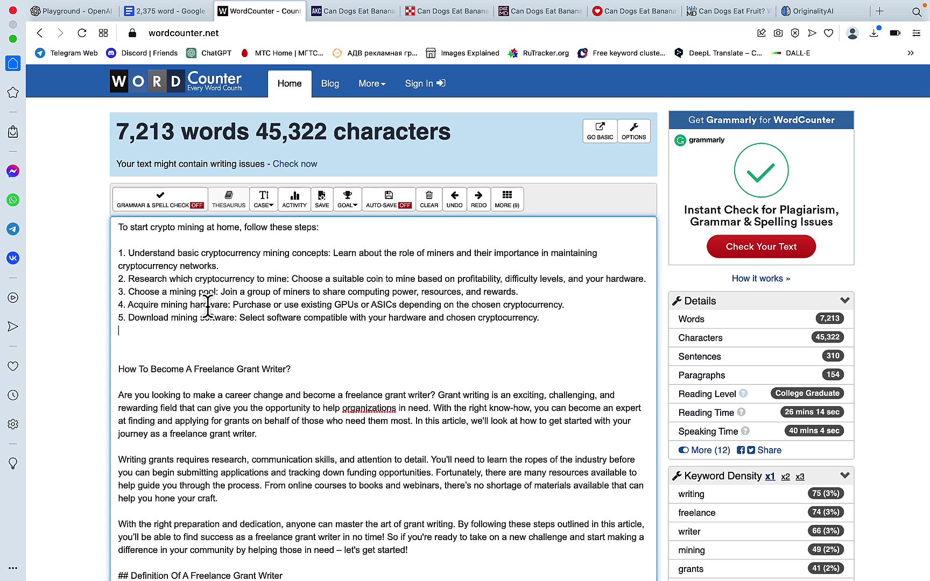